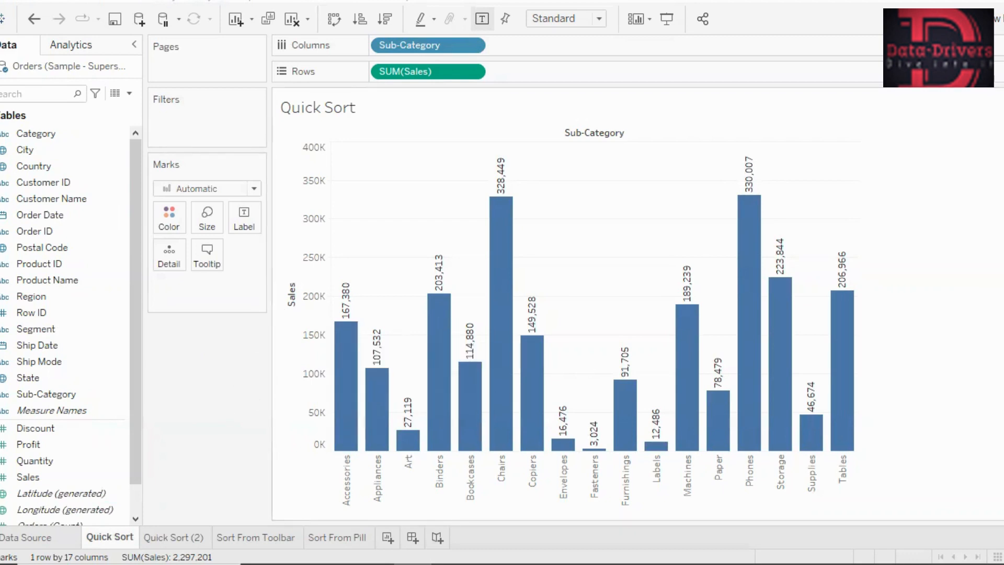
# - Sort the Quick Sort chart's sub-category bars by Sales in descending, then ascending order, and clear the sort
pyautogui.moveTo(344, 329)
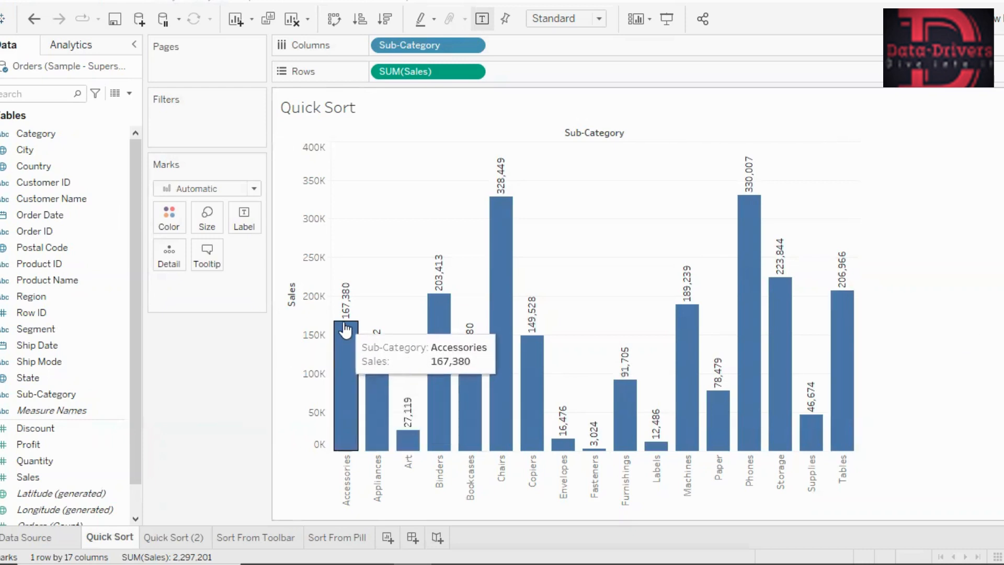
pyautogui.moveTo(379, 374)
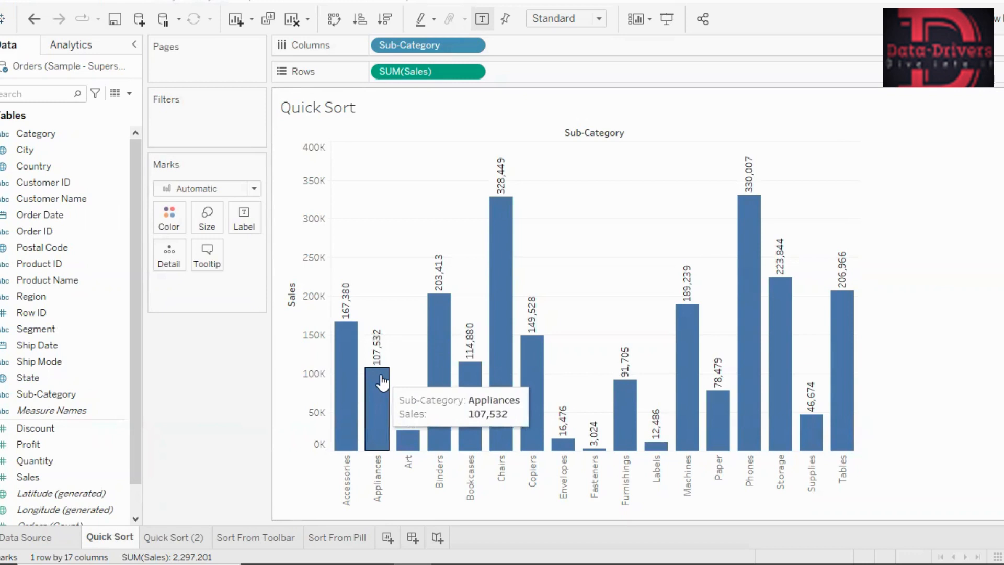
pyautogui.moveTo(413, 434)
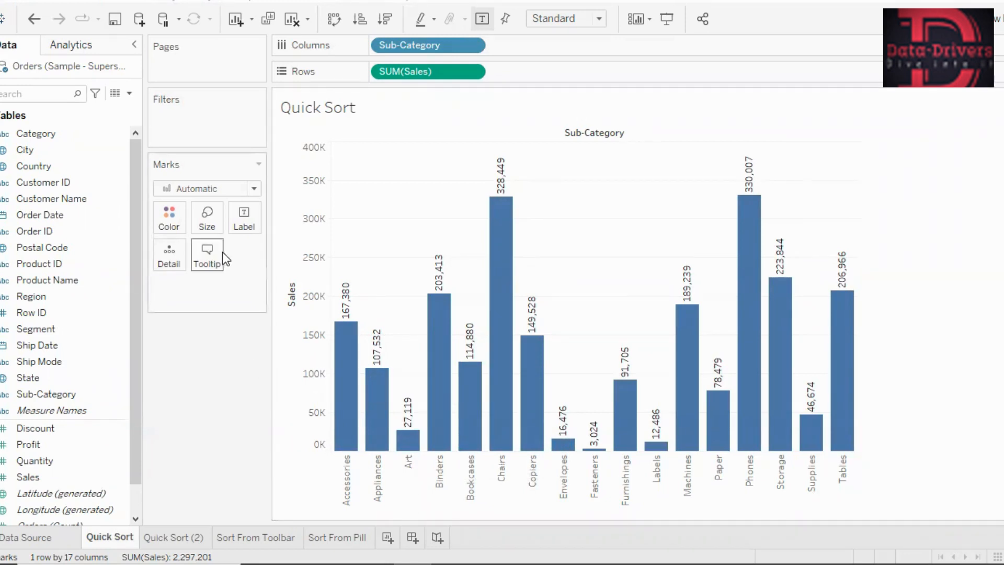
pyautogui.moveTo(285, 336)
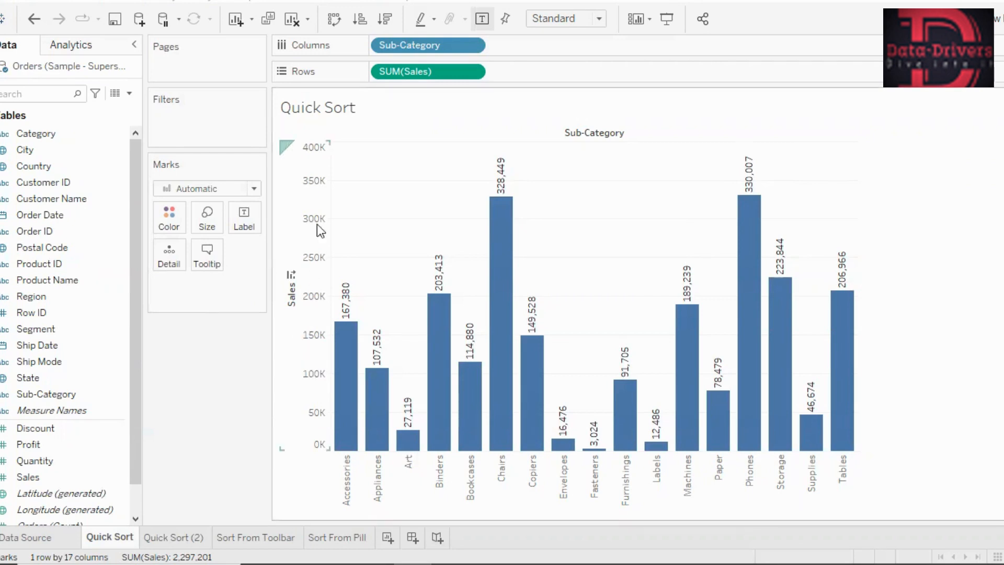
pyautogui.click(289, 276)
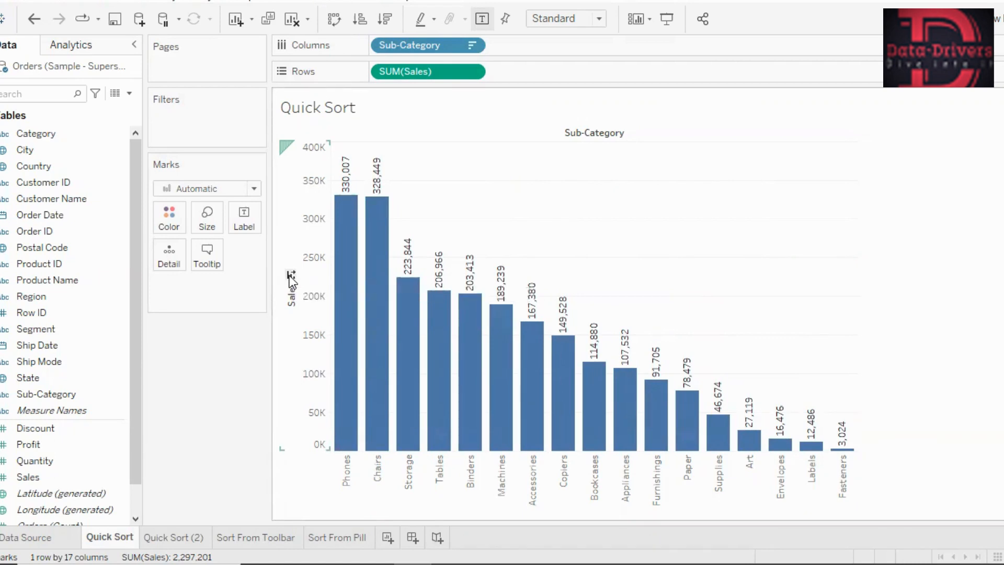
pyautogui.click(291, 275)
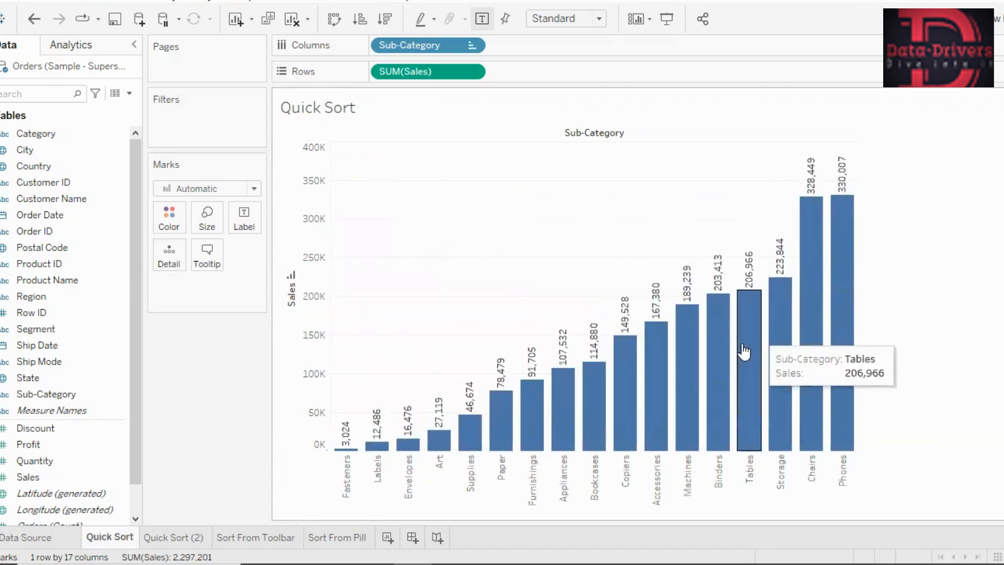
pyautogui.click(291, 276)
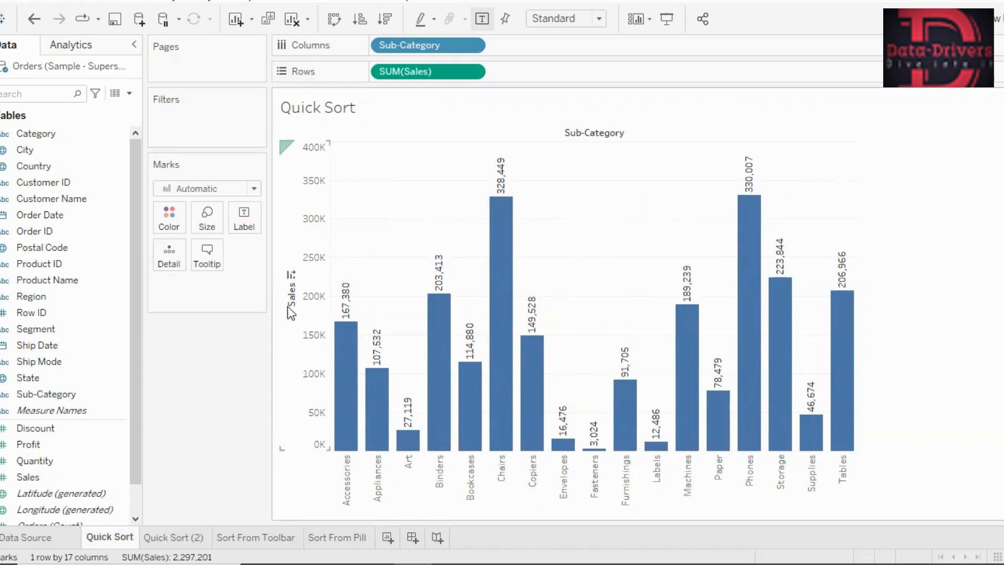
# - Cycle the sort on the Sales axis repeatedly, ending with the sub-category bars in descending order of Sales
pyautogui.click(290, 276)
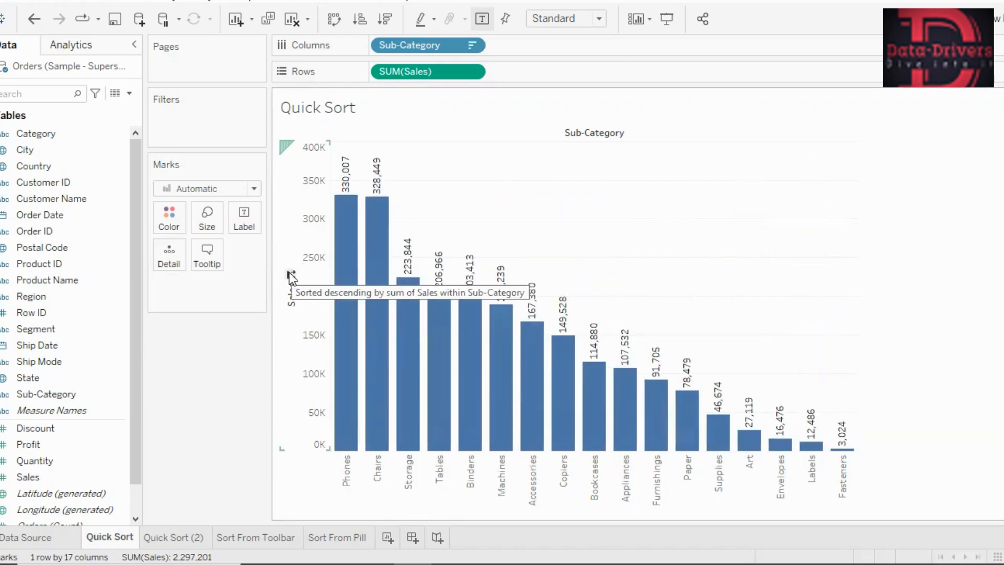
pyautogui.click(291, 276)
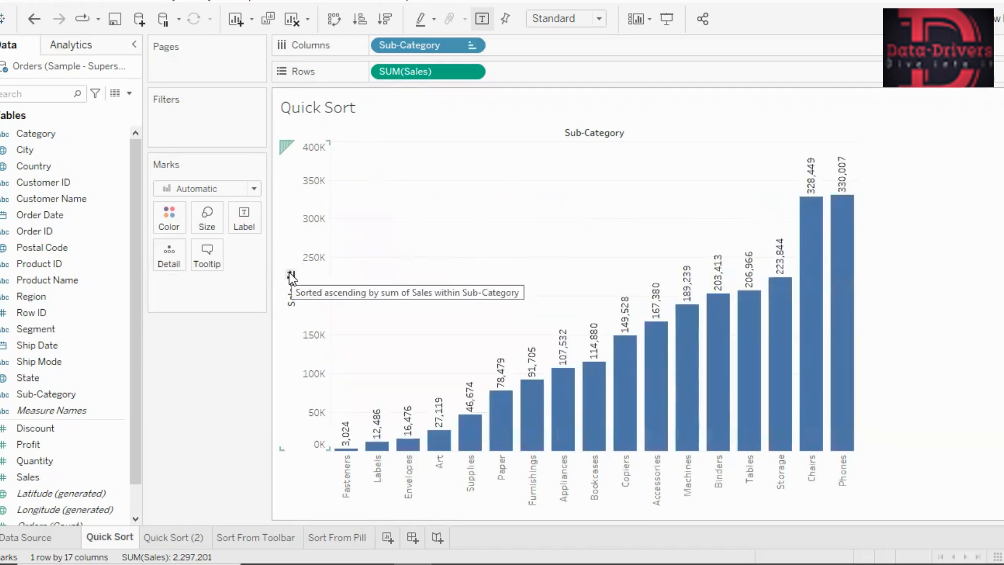
pyautogui.click(291, 276)
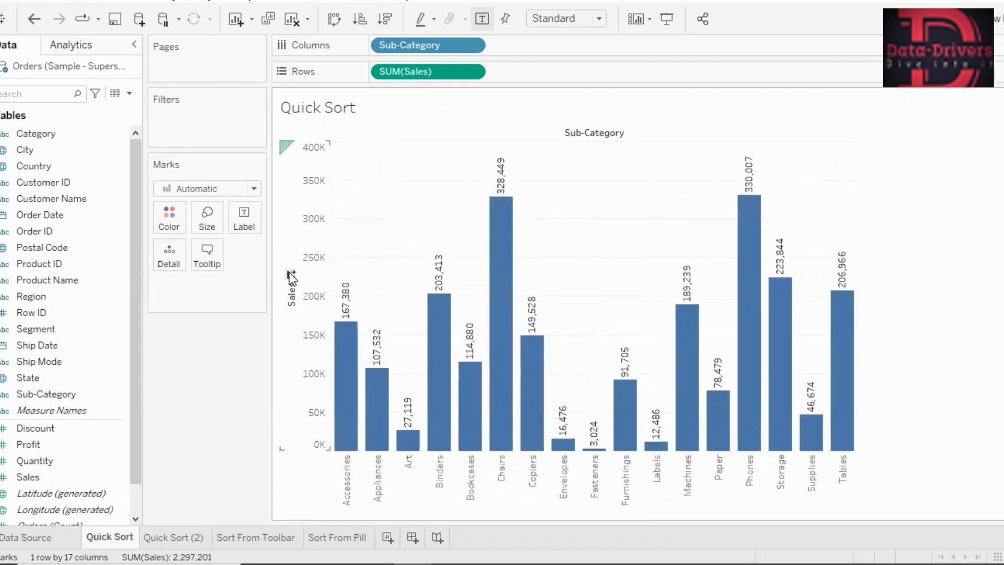
pyautogui.click(291, 276)
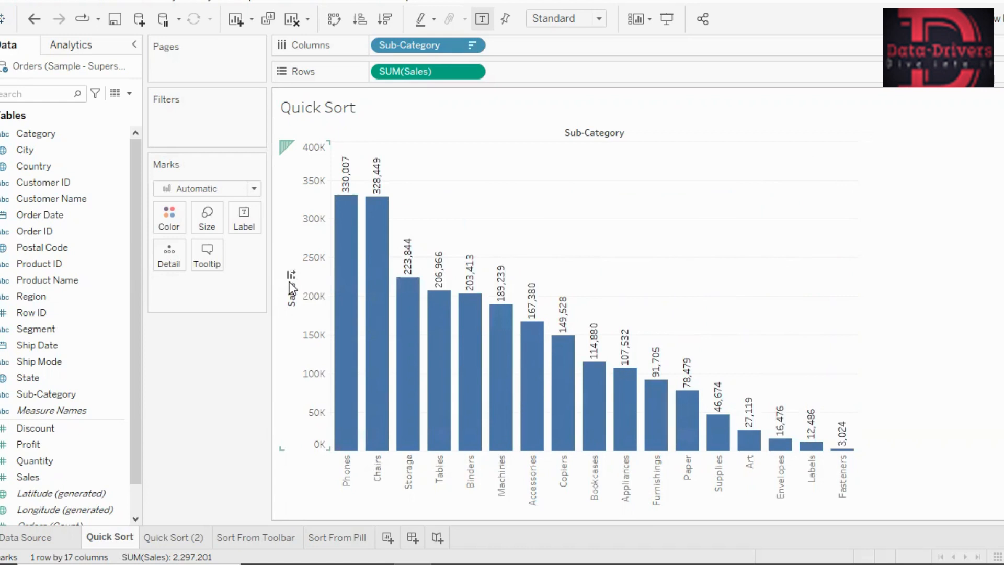
pyautogui.moveTo(323, 233)
pyautogui.click(291, 276)
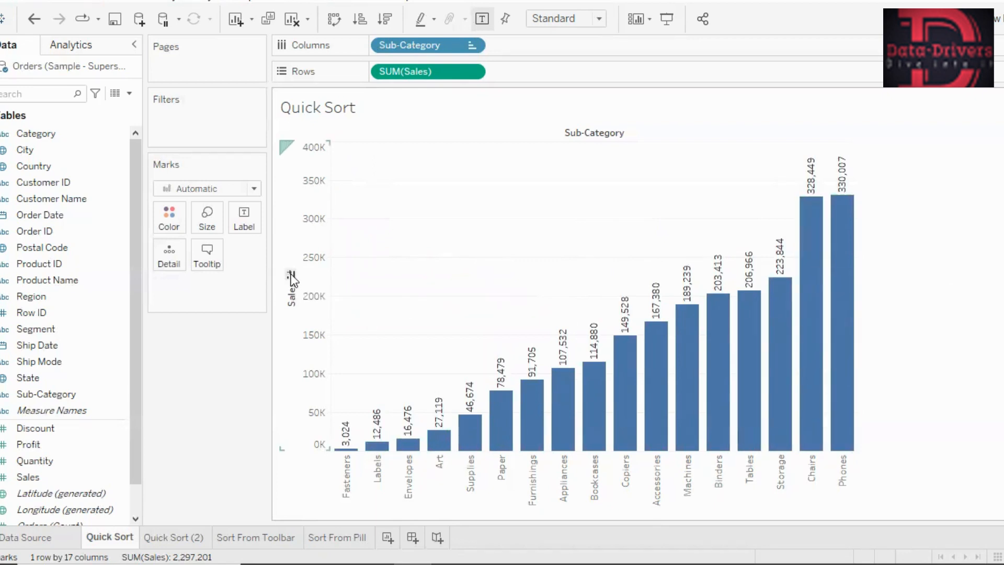
pyautogui.click(291, 275)
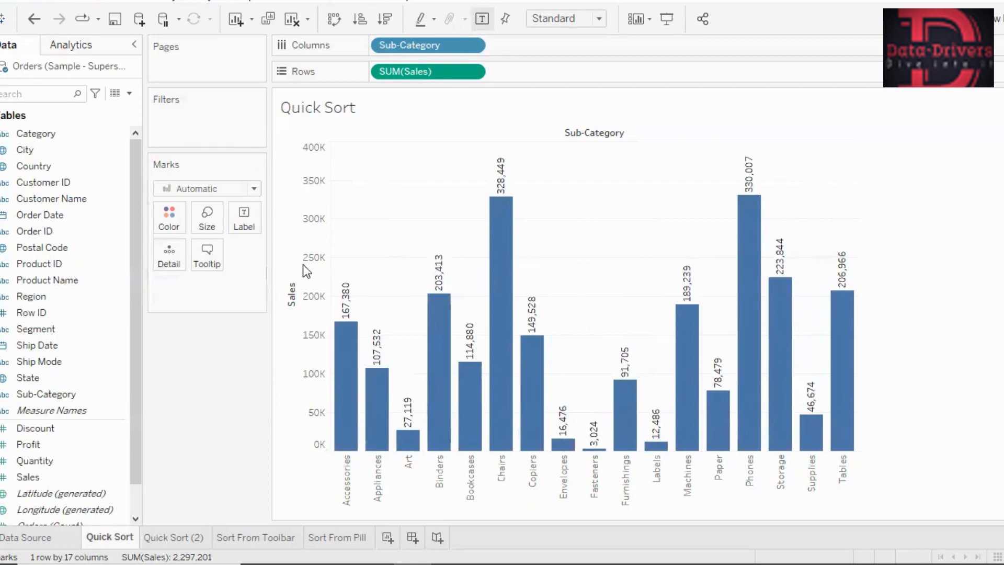
pyautogui.click(291, 276)
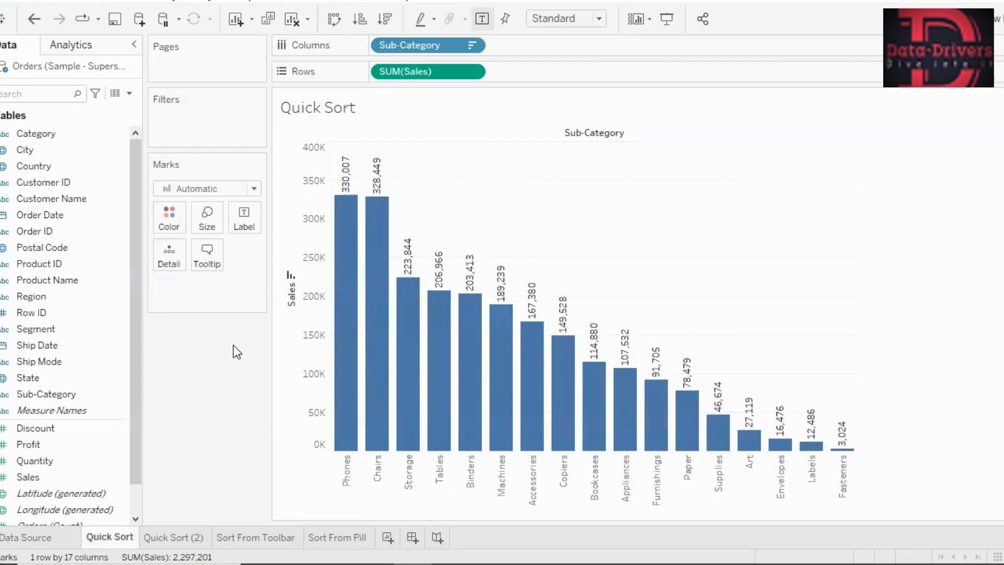
# - On the Quick Sort (2) sheet, widen the Sub-Category header column so its full title fits
pyautogui.click(175, 539)
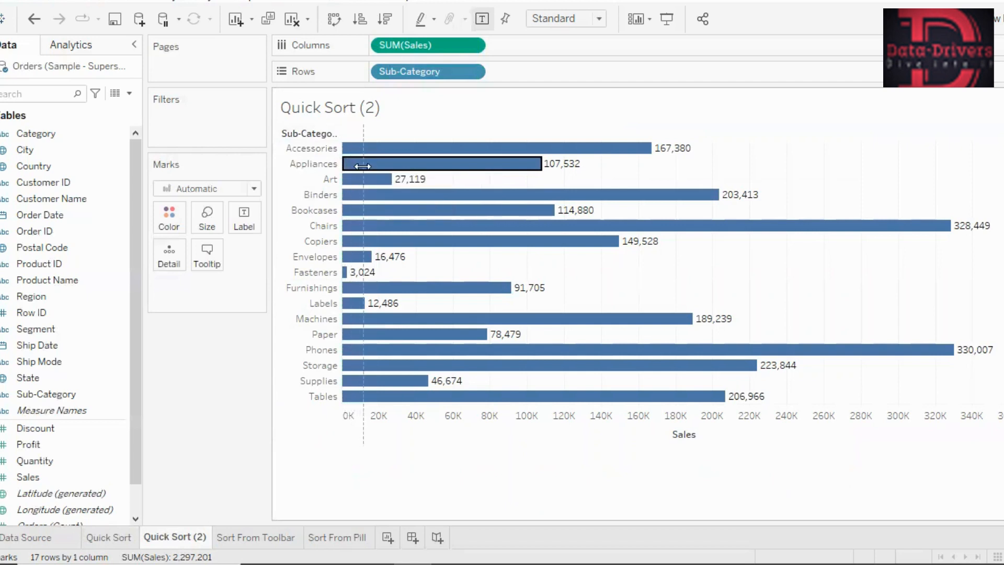
pyautogui.moveTo(363, 166); pyautogui.dragTo(366, 166)
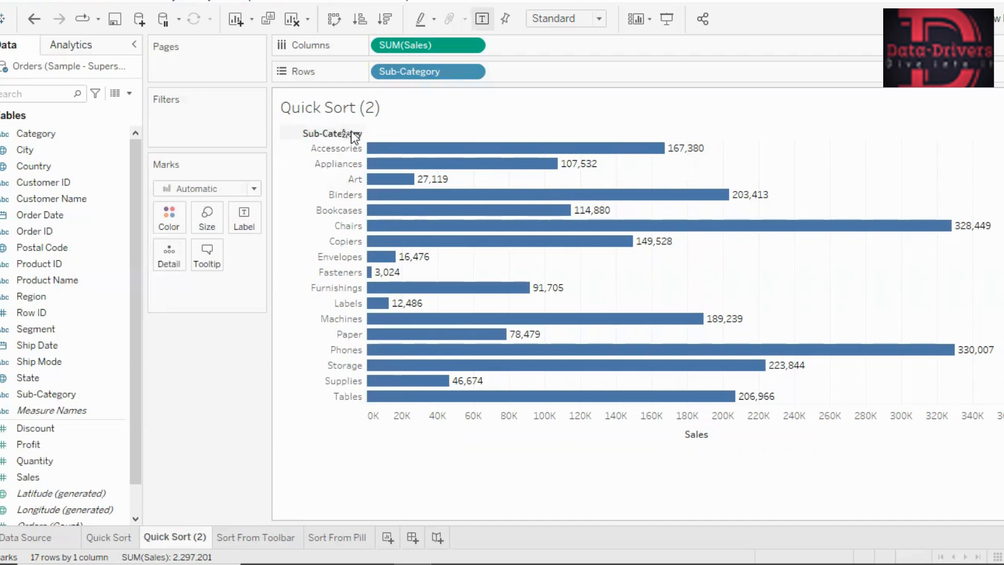
pyautogui.moveTo(348, 133)
# - Cycle the sort on the Sub-Category header, ending with the row names in descending alphabetical order
pyautogui.click(344, 134)
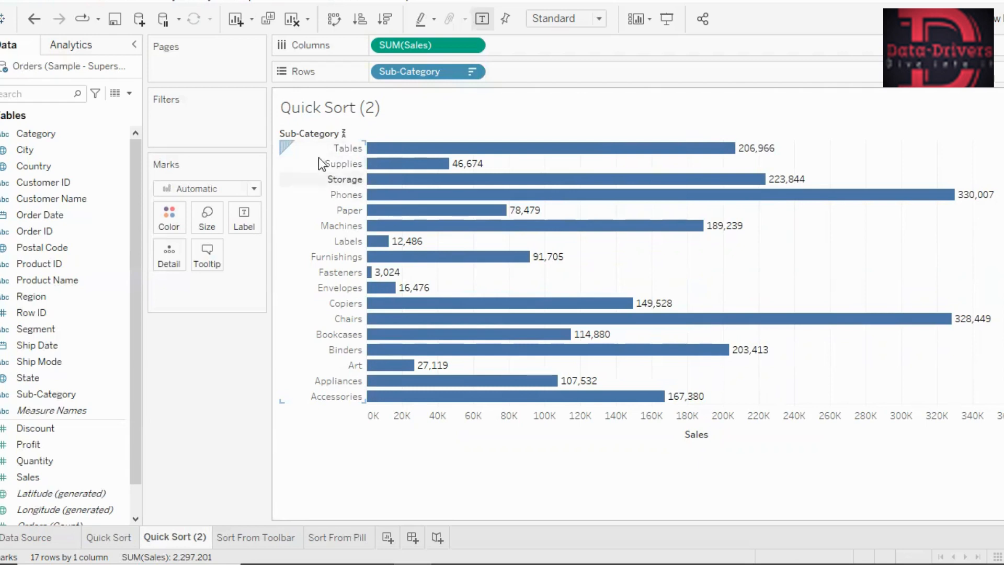
pyautogui.click(344, 136)
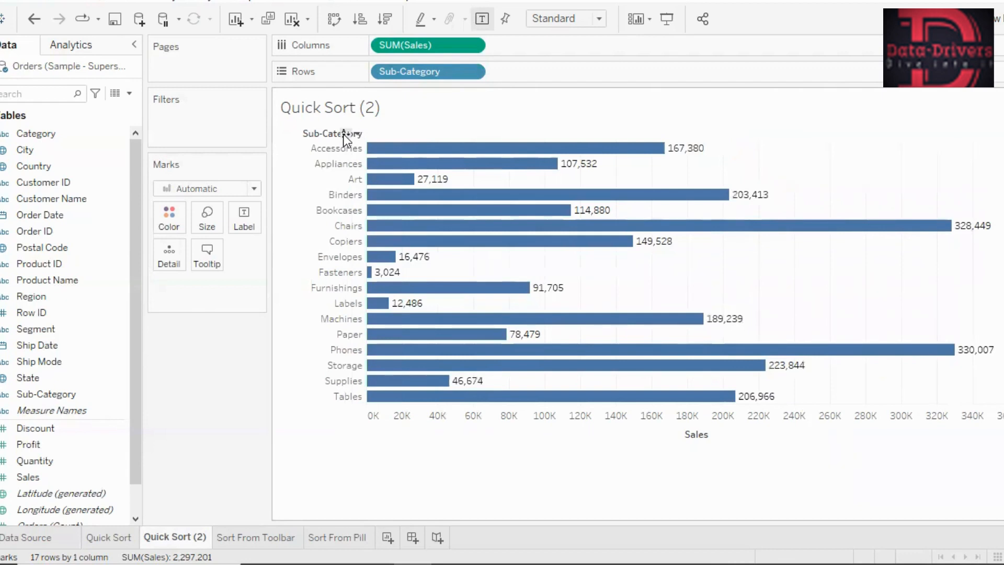
pyautogui.click(343, 133)
pyautogui.click(344, 134)
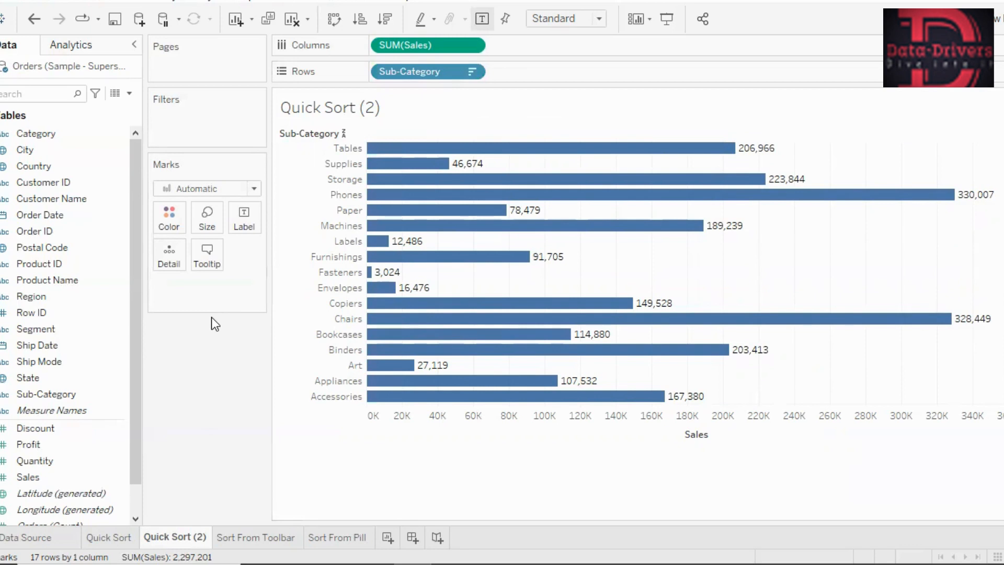
# - On the Sort From Toolbar sheet, sort the sub-categories by Sales in ascending order and switch the sort to descending
pyautogui.click(238, 538)
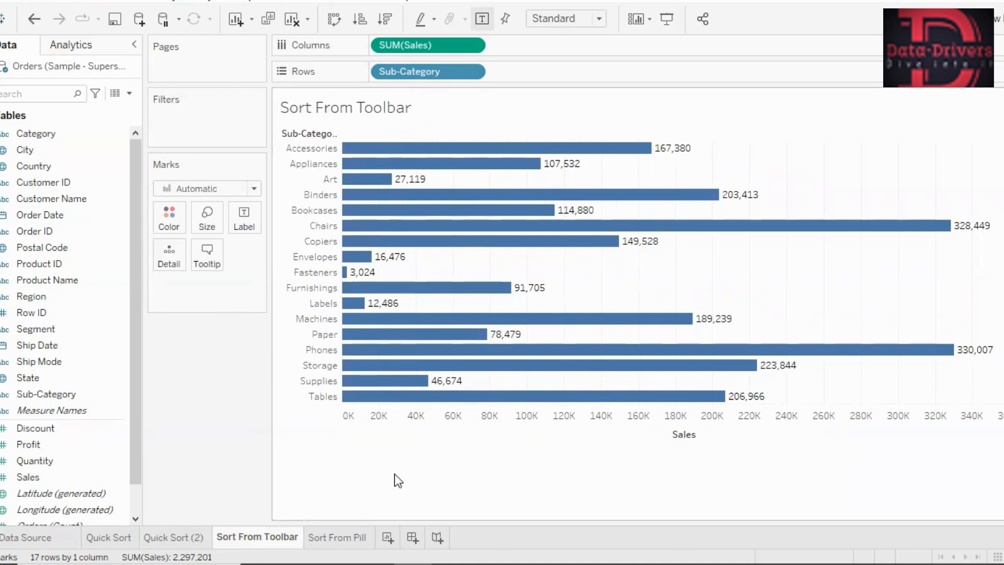
pyautogui.click(360, 20)
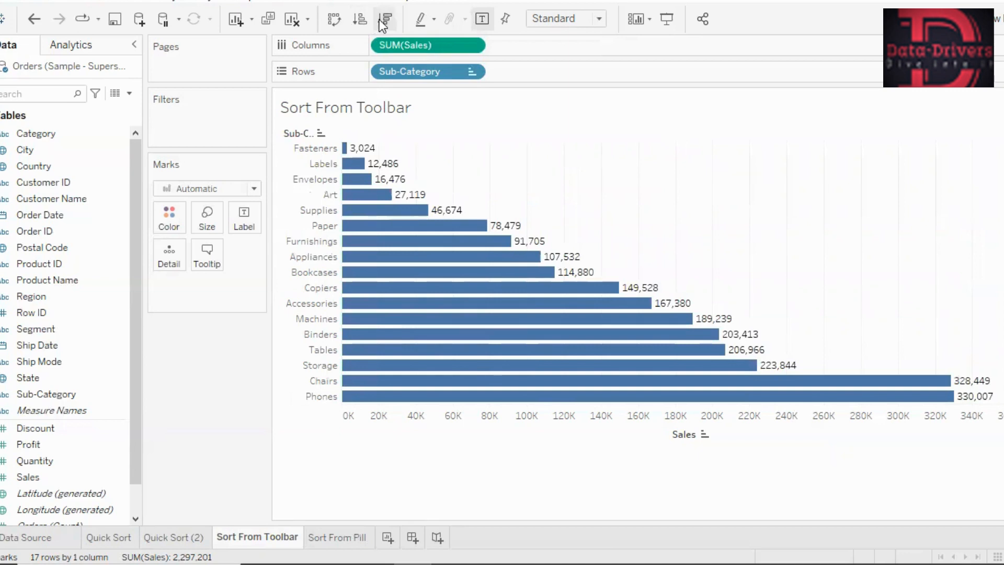
pyautogui.click(380, 20)
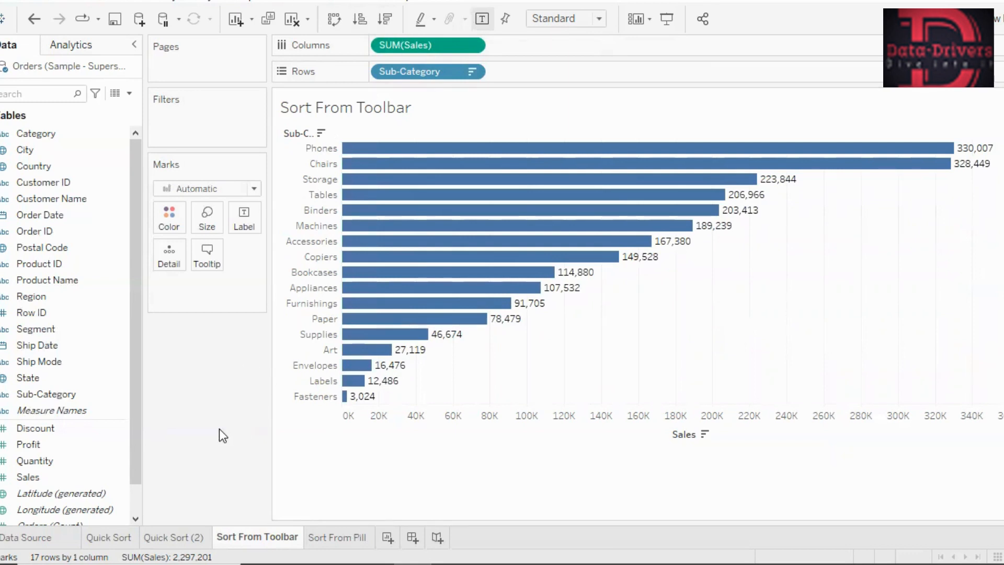
# - On the Sort From Pill sheet, open the sort settings of the Sub-Category field
pyautogui.click(330, 541)
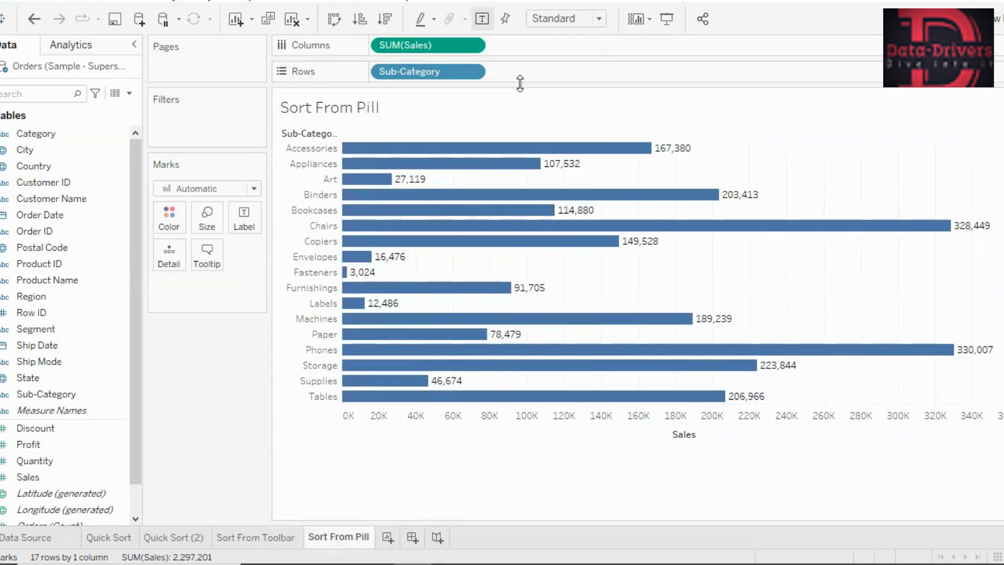
pyautogui.click(473, 72)
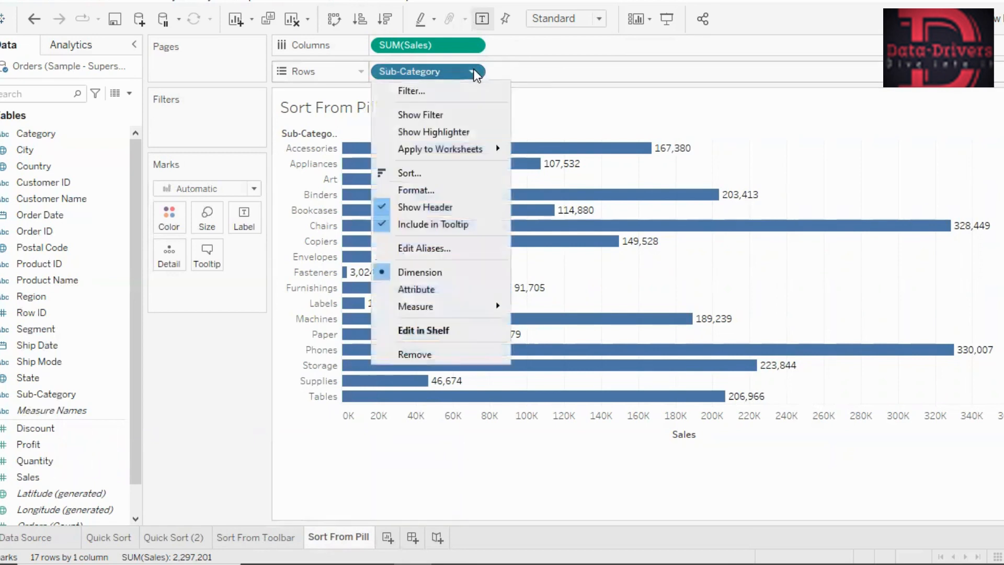
pyautogui.click(439, 173)
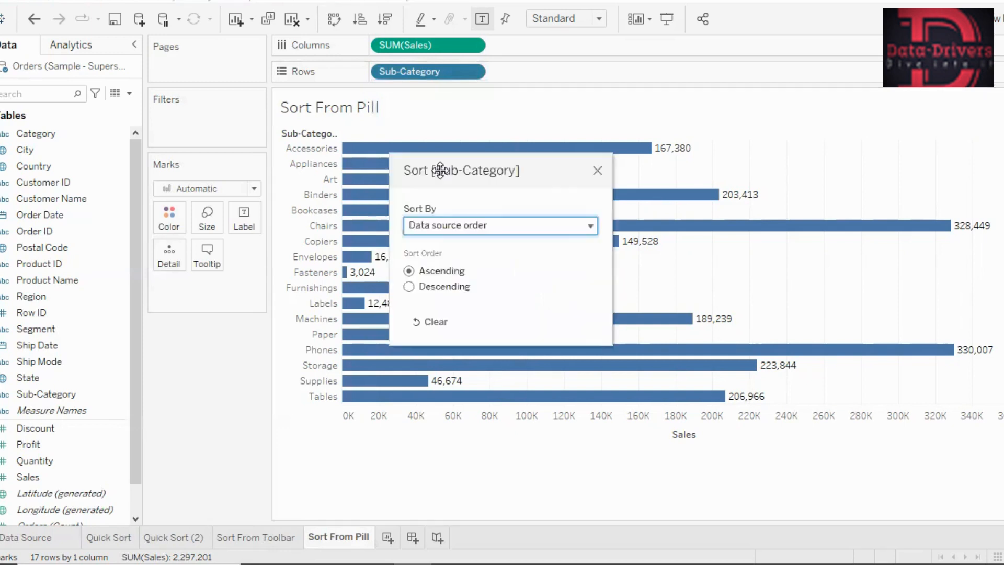
pyautogui.hotkey('alt', 'Tab')
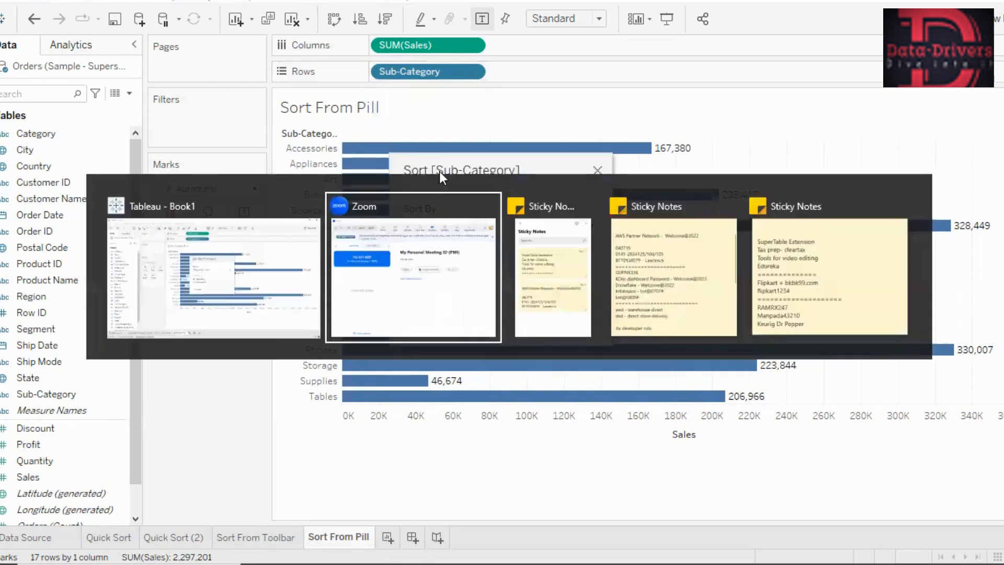
pyautogui.hotkey('alt', 'Tab')
pyautogui.hotkey('alt', 'Tab')
pyautogui.hotkey('alt', 'Tab')
pyautogui.hotkey('alt', 'Tab')
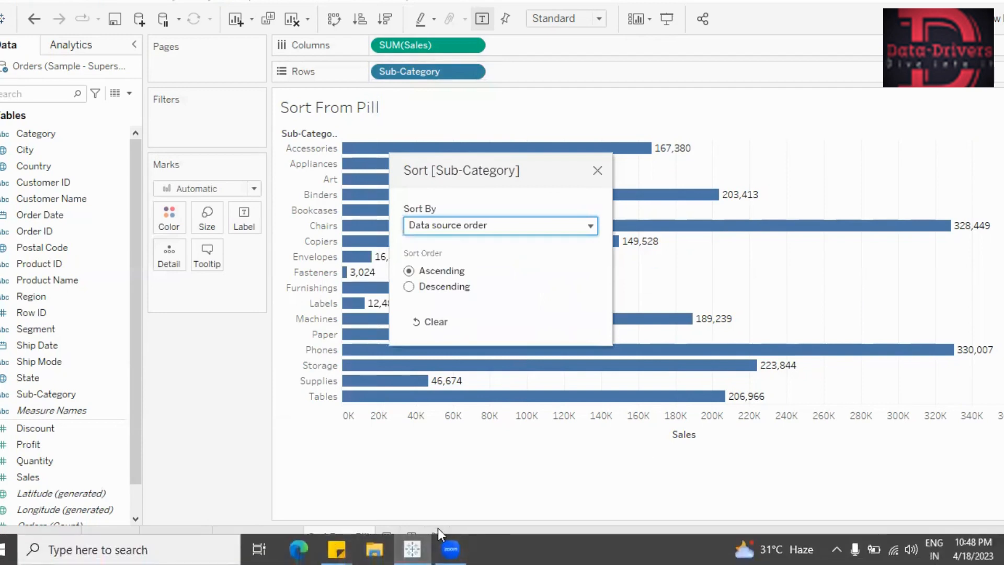
pyautogui.click(451, 548)
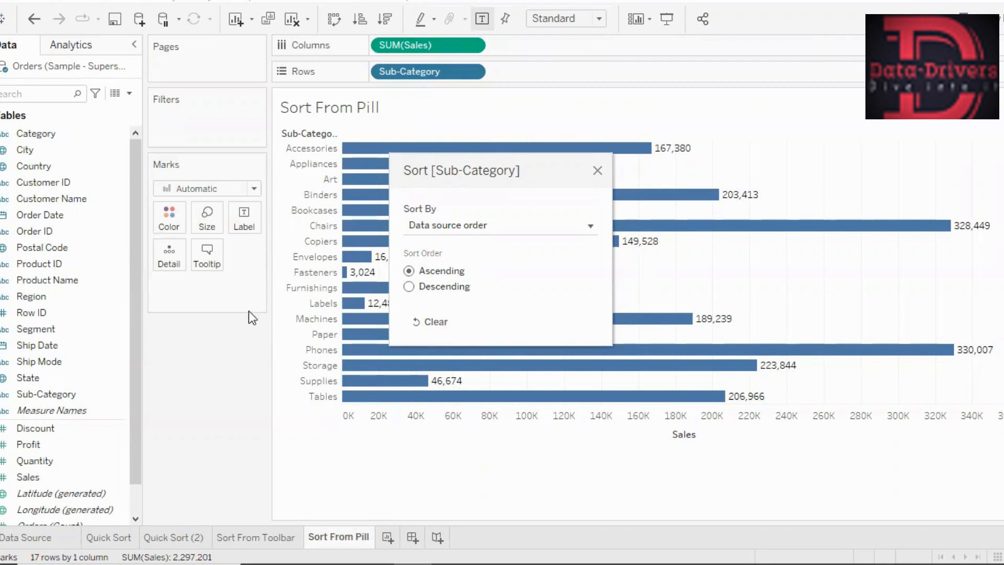
pyautogui.click(598, 171)
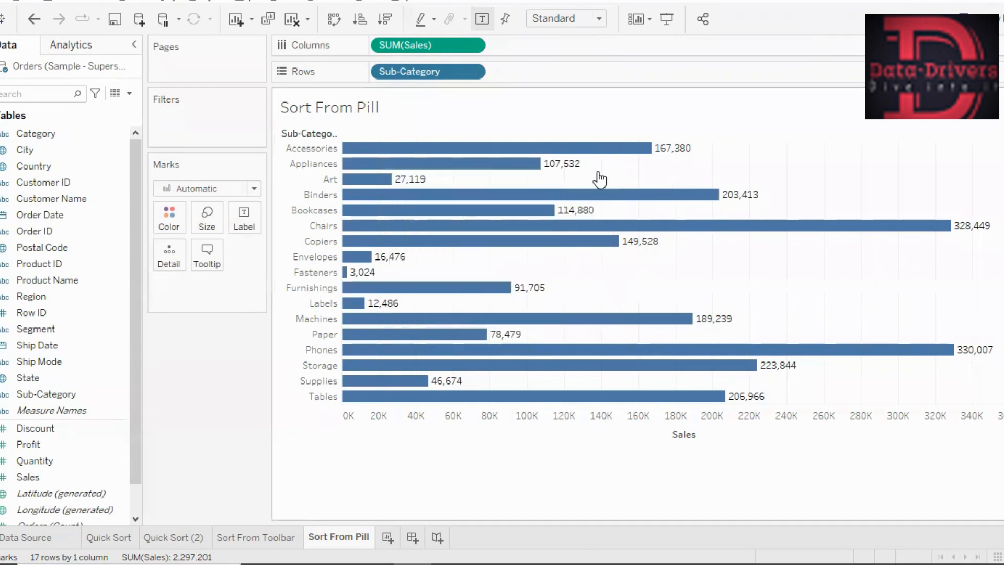
# - Reopen the Sub-Category sort settings, keep data source order, try descending and set the sort order to ascending
pyautogui.click(472, 74)
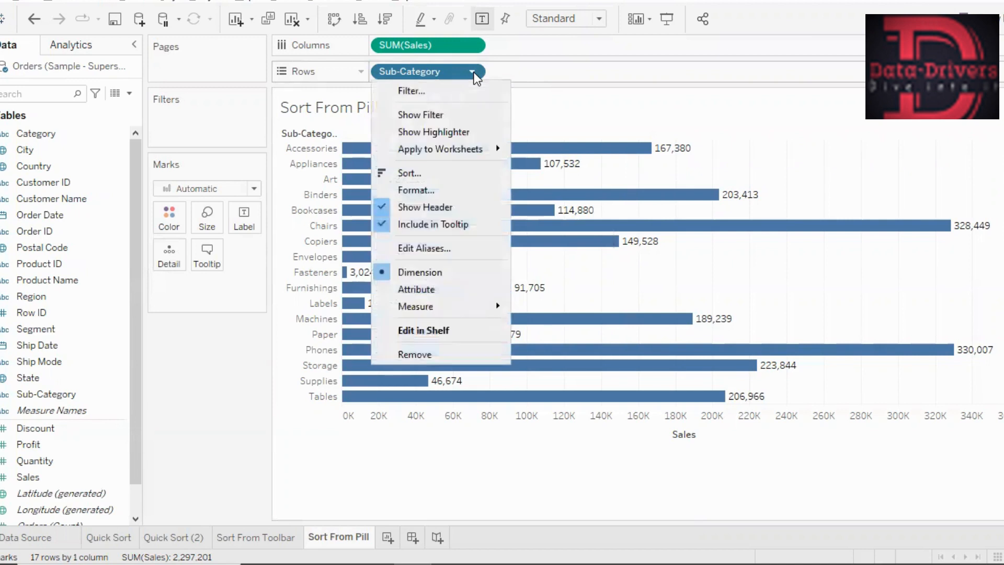
pyautogui.click(435, 175)
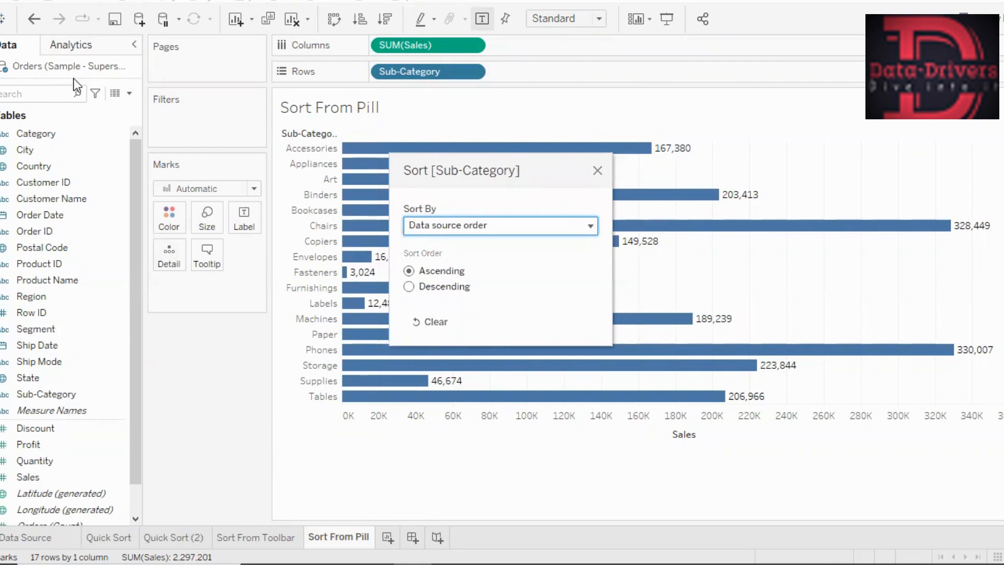
pyautogui.click(592, 230)
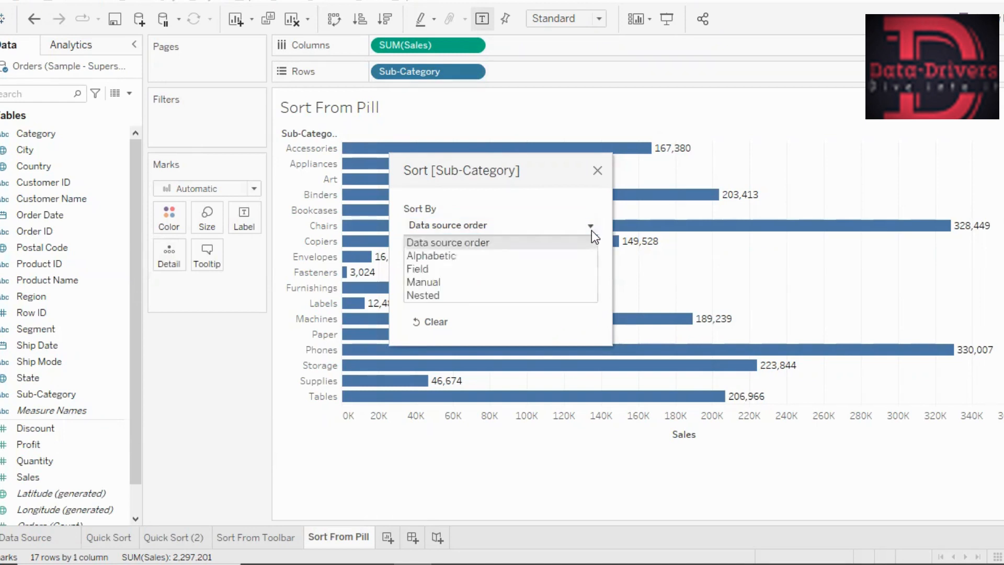
pyautogui.click(591, 230)
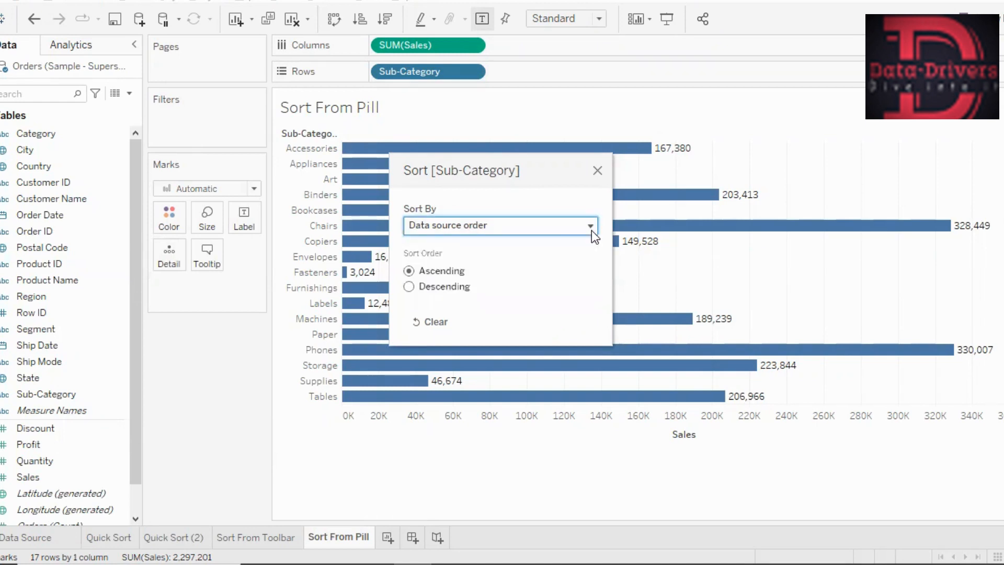
pyautogui.click(409, 290)
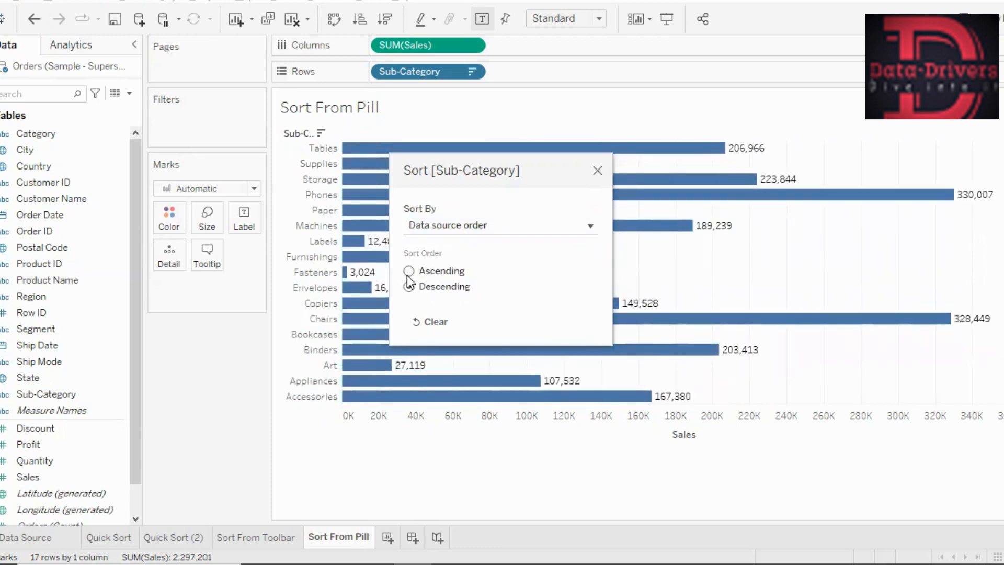
pyautogui.click(409, 271)
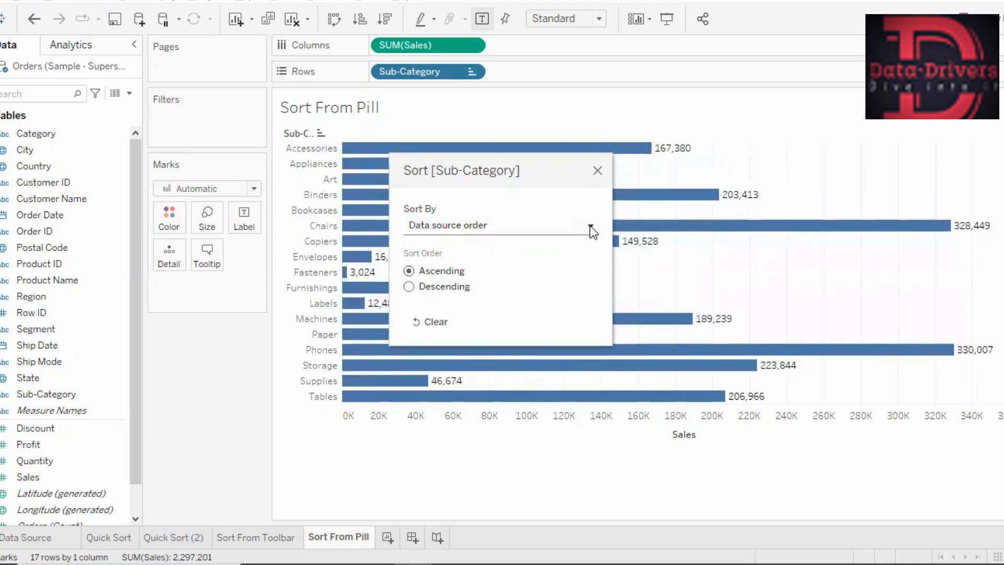
# - Sort the Sub-Category field alphabetically, try the descending order and set it back to ascending
pyautogui.click(589, 225)
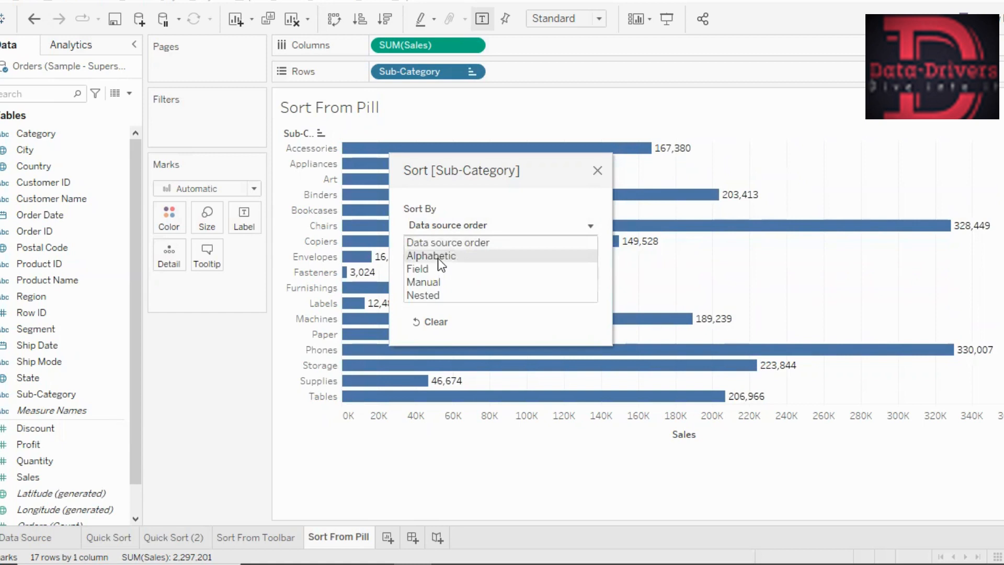
pyautogui.click(438, 257)
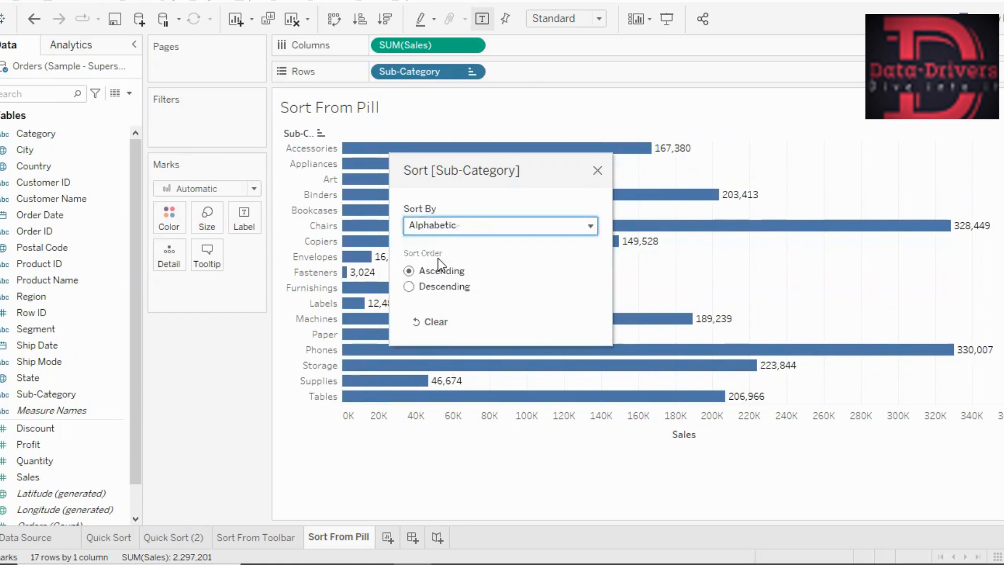
pyautogui.click(408, 289)
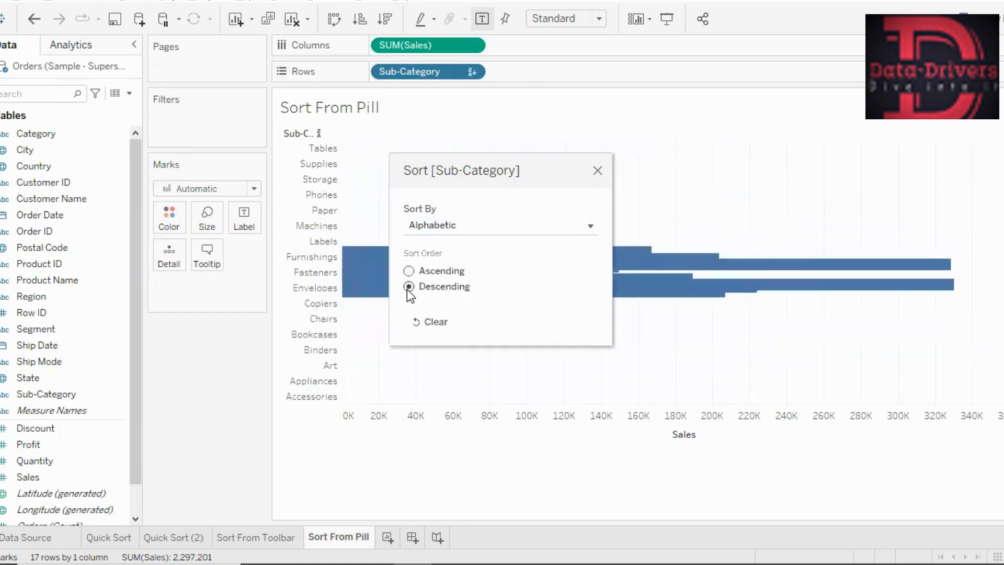
pyautogui.click(410, 272)
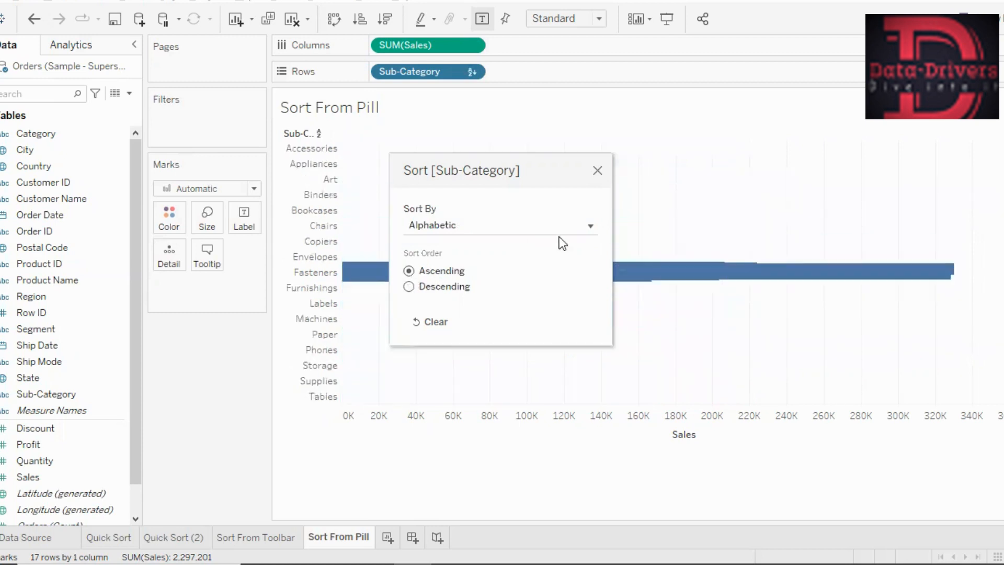
# - Sort the sub-categories by field, using the sum of Sales in descending order
pyautogui.click(593, 225)
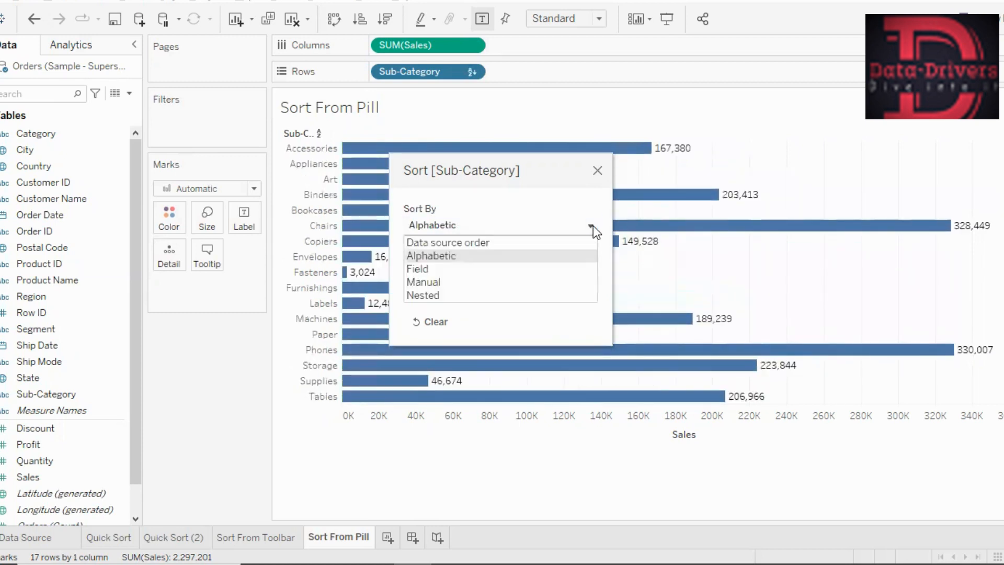
pyautogui.click(448, 266)
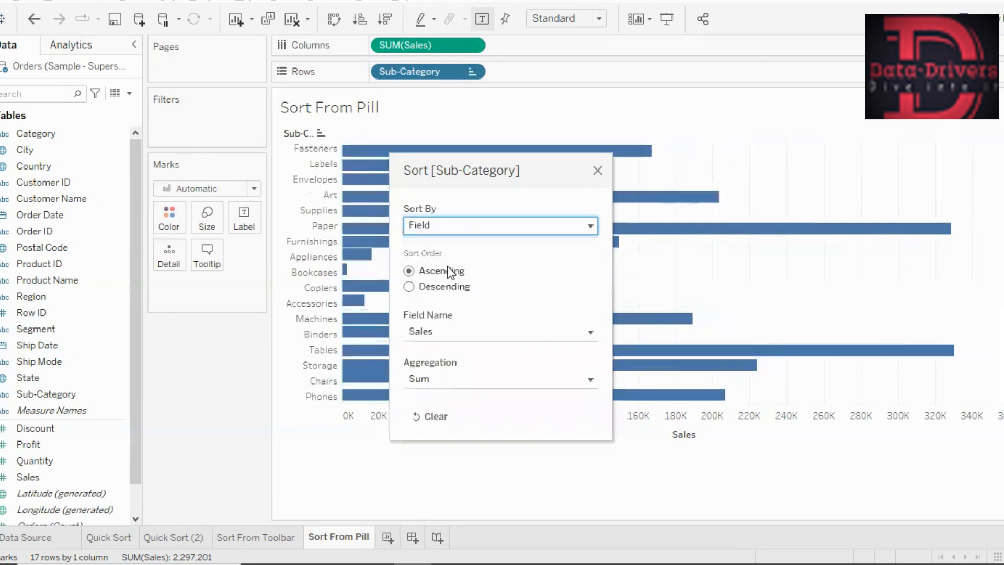
pyautogui.click(410, 287)
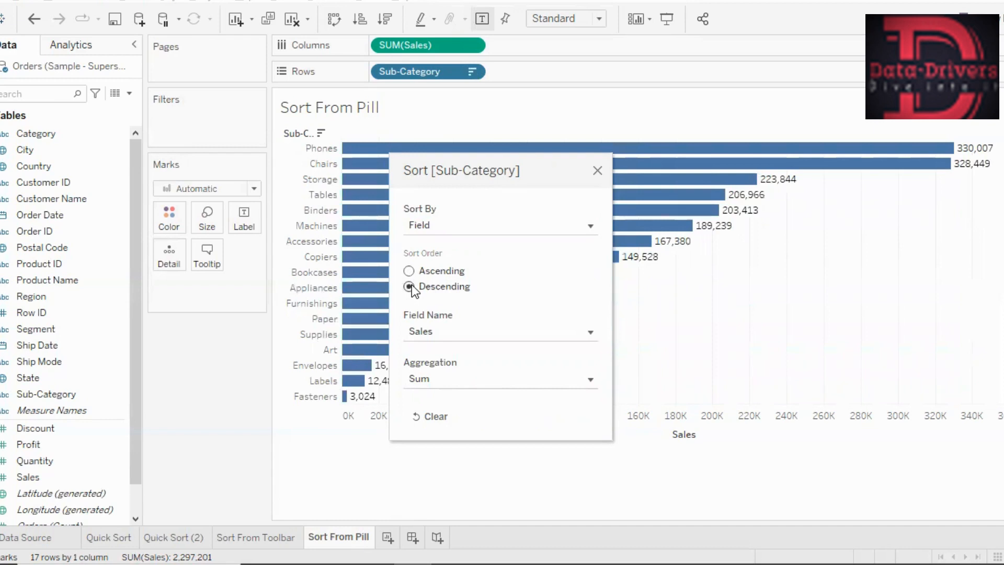
# - Change the sort field to Profit, move the sort dialog off the bars and close it
pyautogui.click(596, 331)
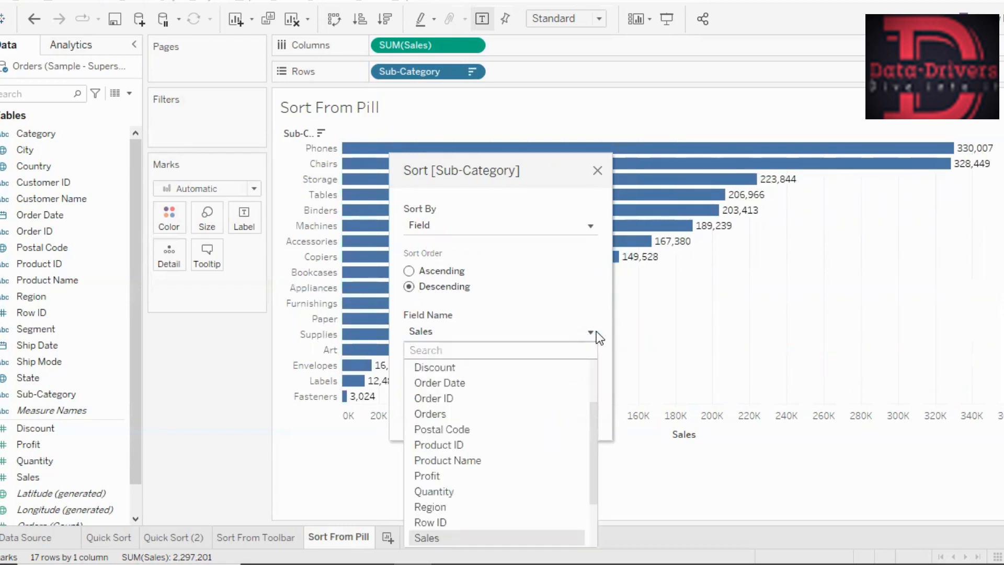
pyautogui.click(447, 476)
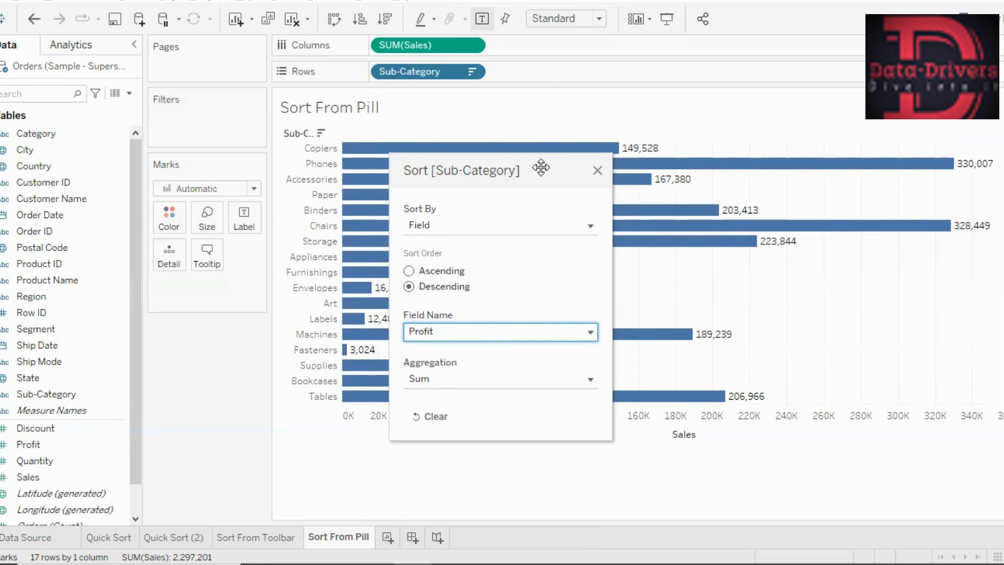
pyautogui.moveTo(543, 165); pyautogui.dragTo(943, 378)
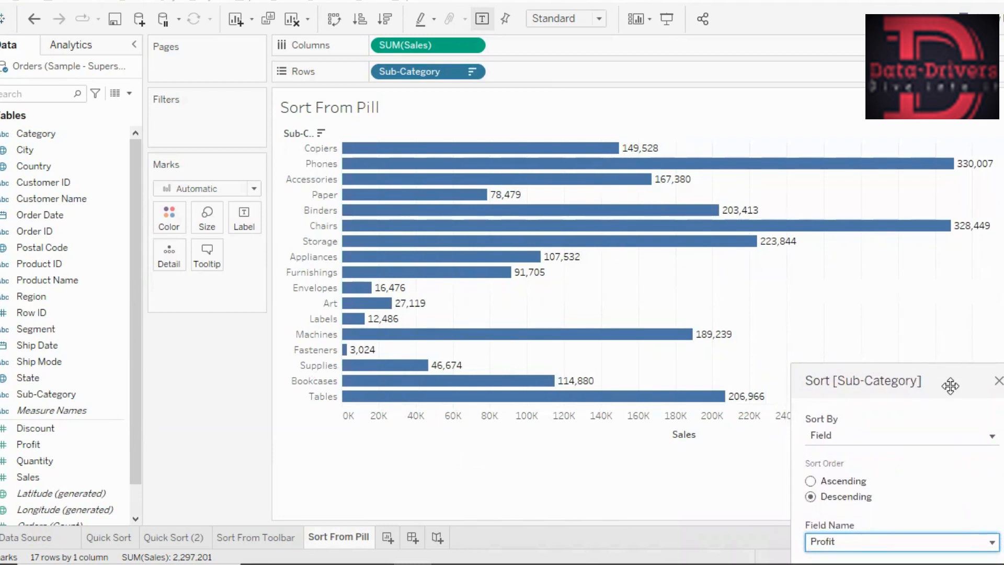
pyautogui.moveTo(950, 385); pyautogui.dragTo(914, 252)
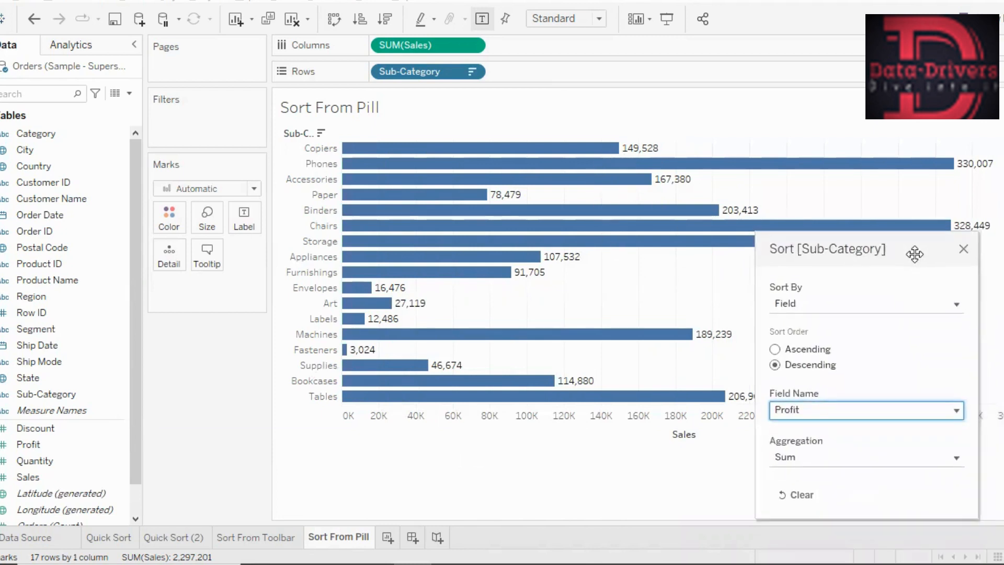
pyautogui.click(962, 248)
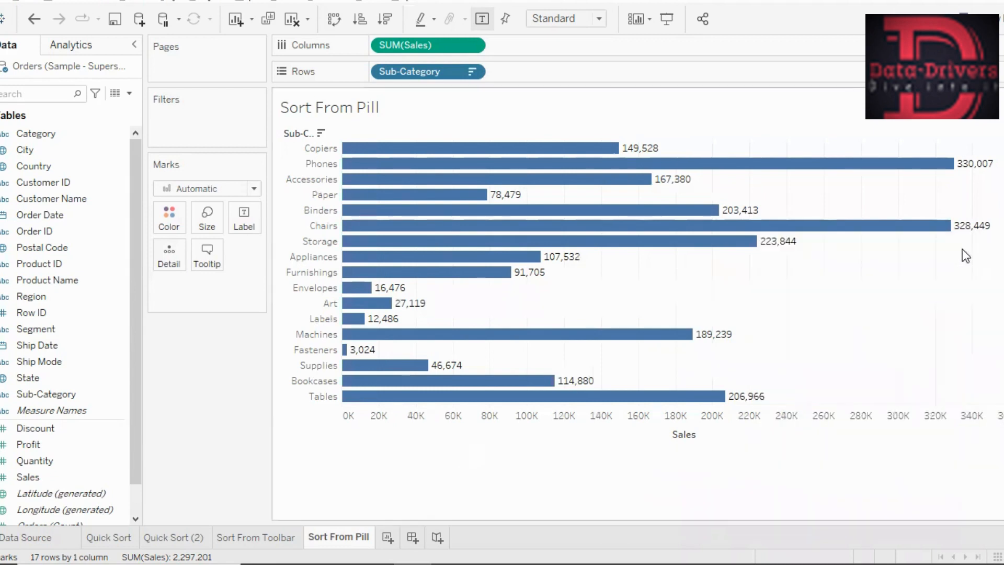
# - Turn off the Sales mark labels, label the bars with Profit instead and check the order of several bars
pyautogui.click(482, 21)
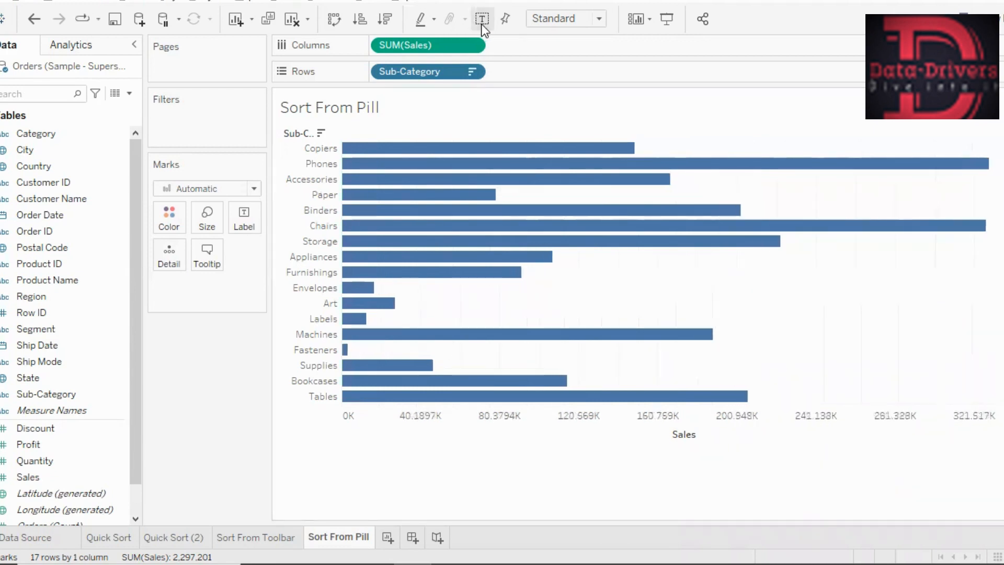
pyautogui.moveTo(608, 187)
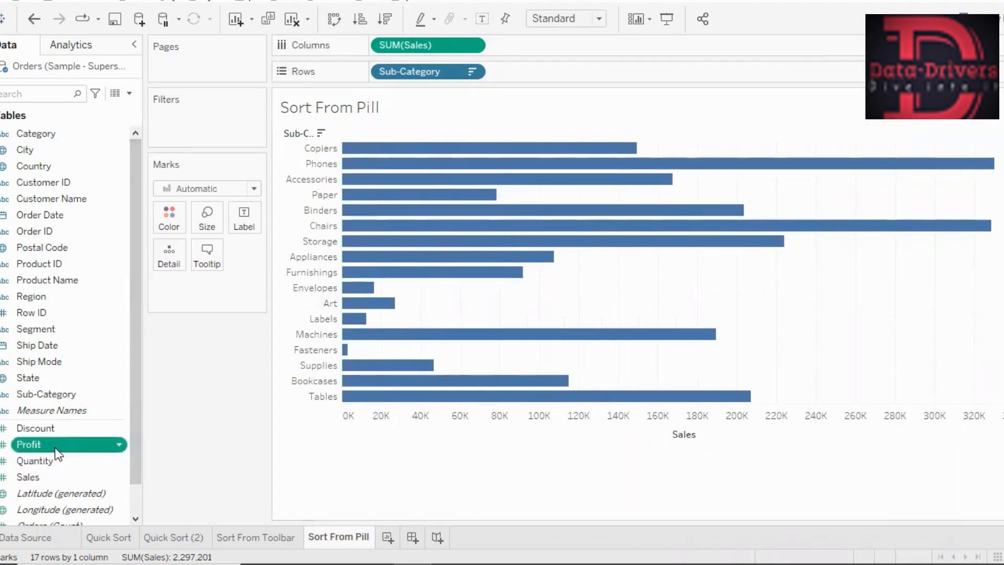
pyautogui.moveTo(55, 447); pyautogui.dragTo(246, 231)
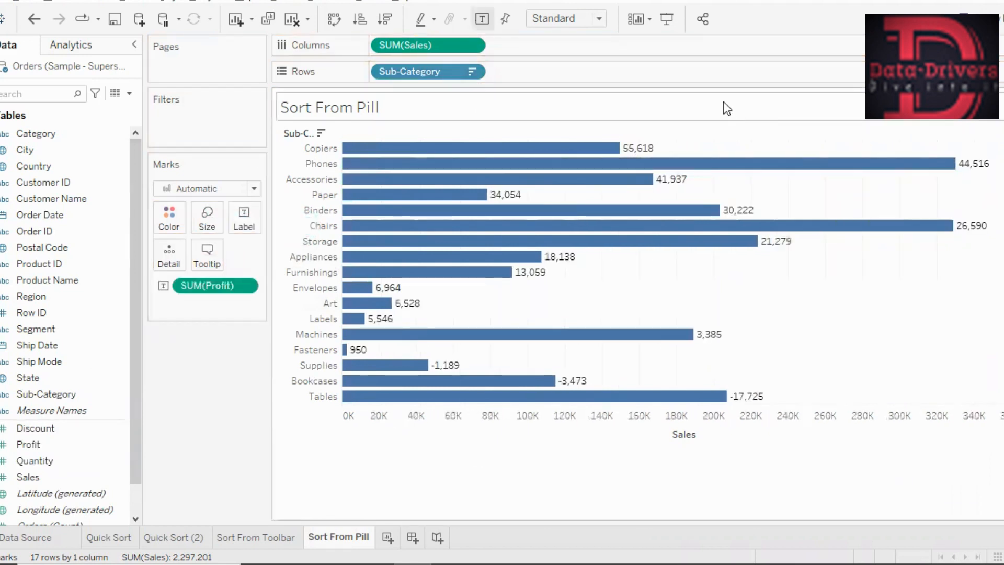
pyautogui.moveTo(634, 163)
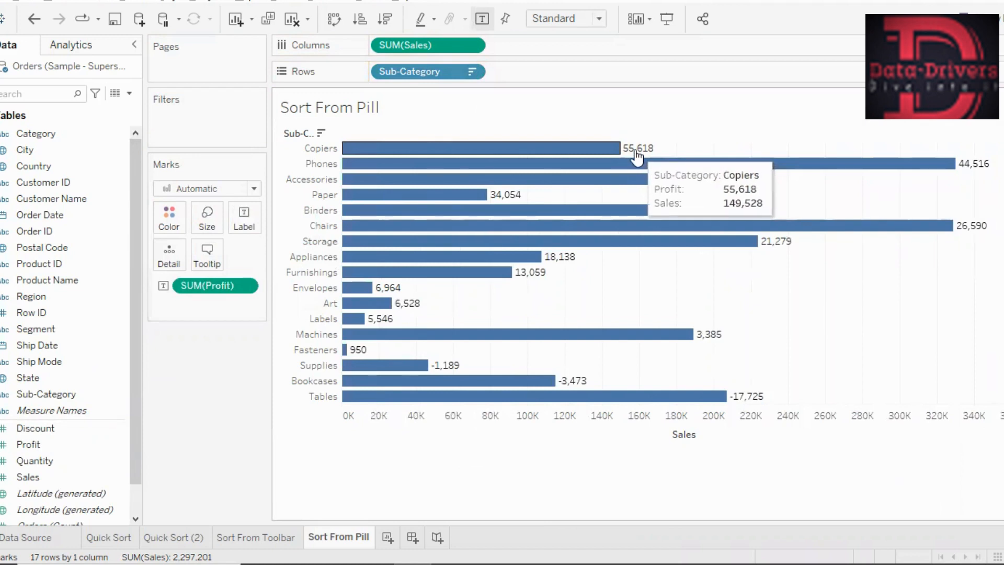
pyautogui.moveTo(979, 165)
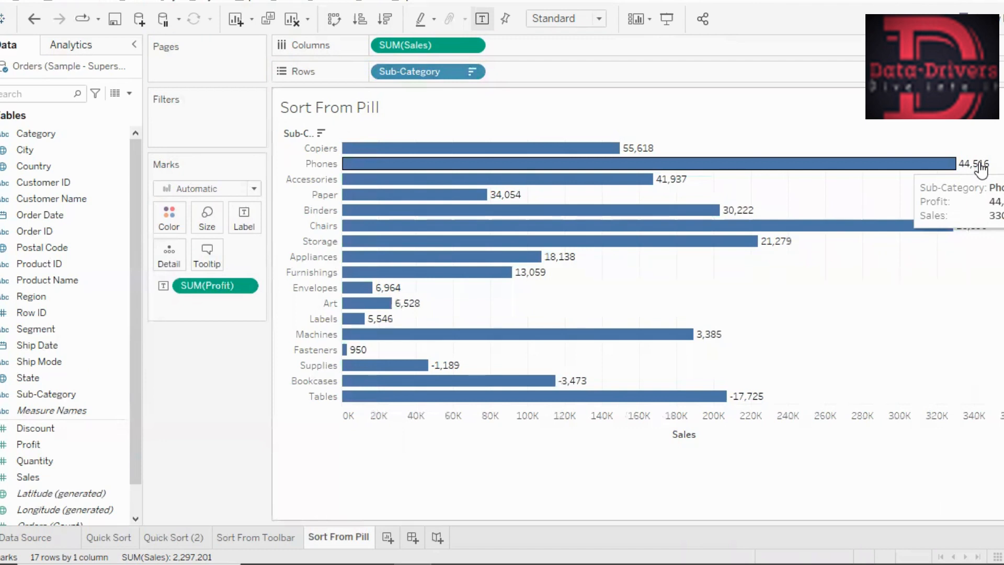
pyautogui.moveTo(678, 191)
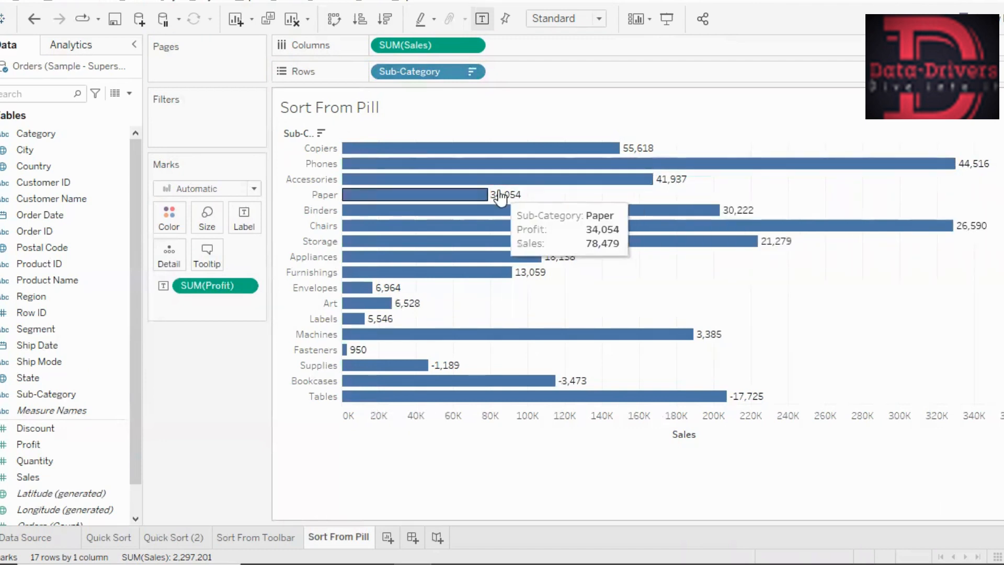
pyautogui.moveTo(743, 212)
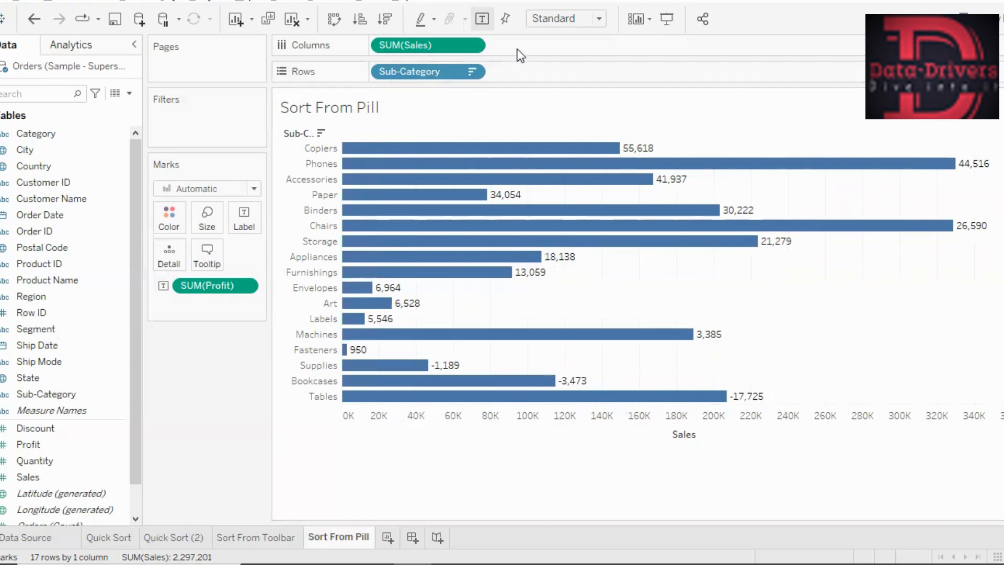
# - Reopen the Sub-Category sort settings, set the Profit sort to ascending and move the dialog off the affected bars
pyautogui.click(473, 73)
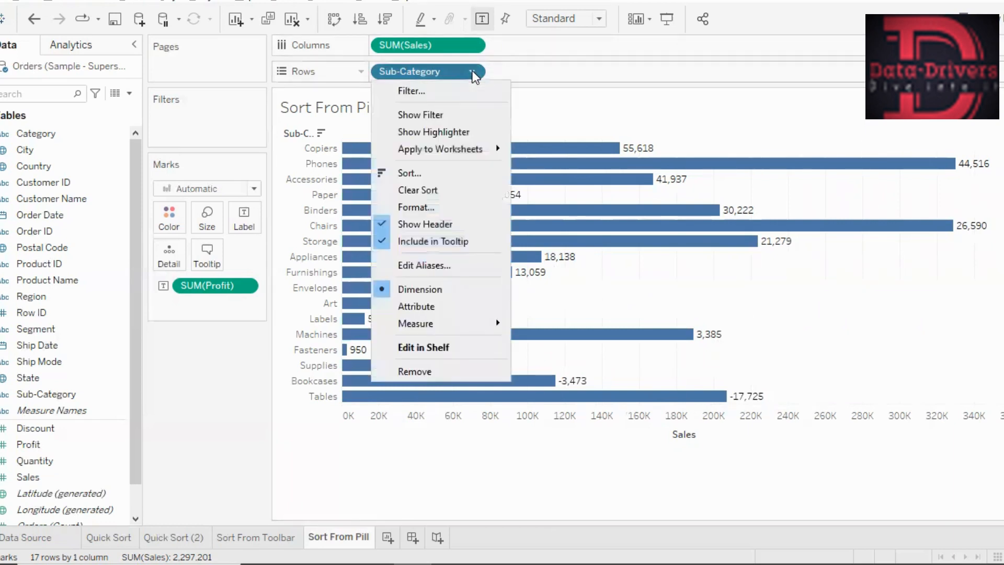
pyautogui.click(441, 175)
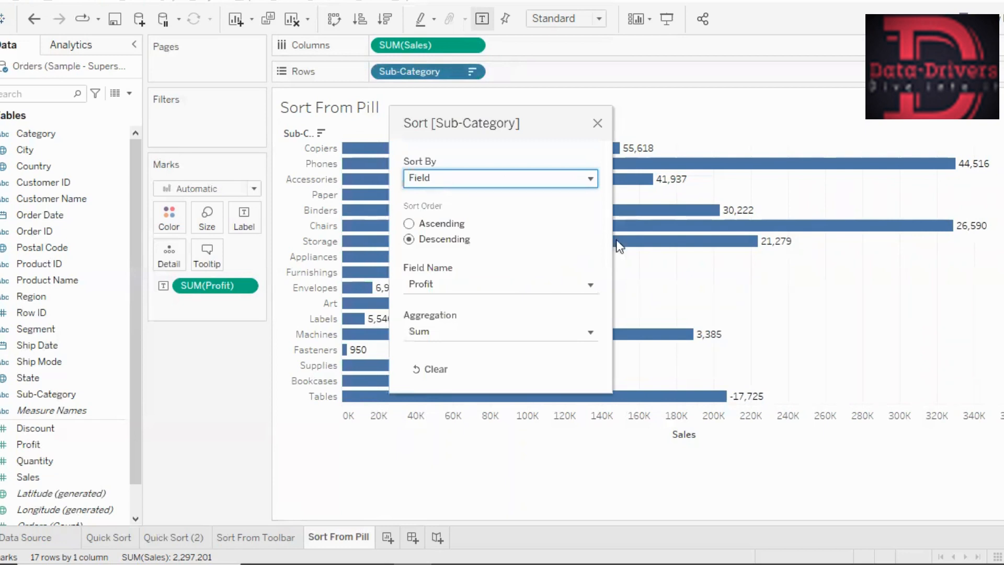
pyautogui.click(409, 224)
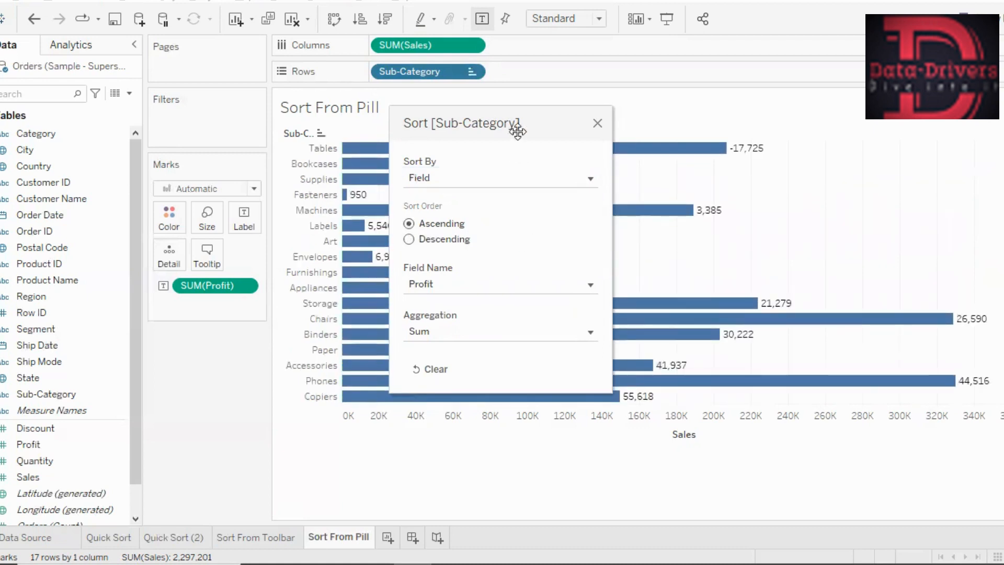
pyautogui.moveTo(541, 123); pyautogui.dragTo(521, 128)
pyautogui.moveTo(328, 240); pyautogui.dragTo(527, 204)
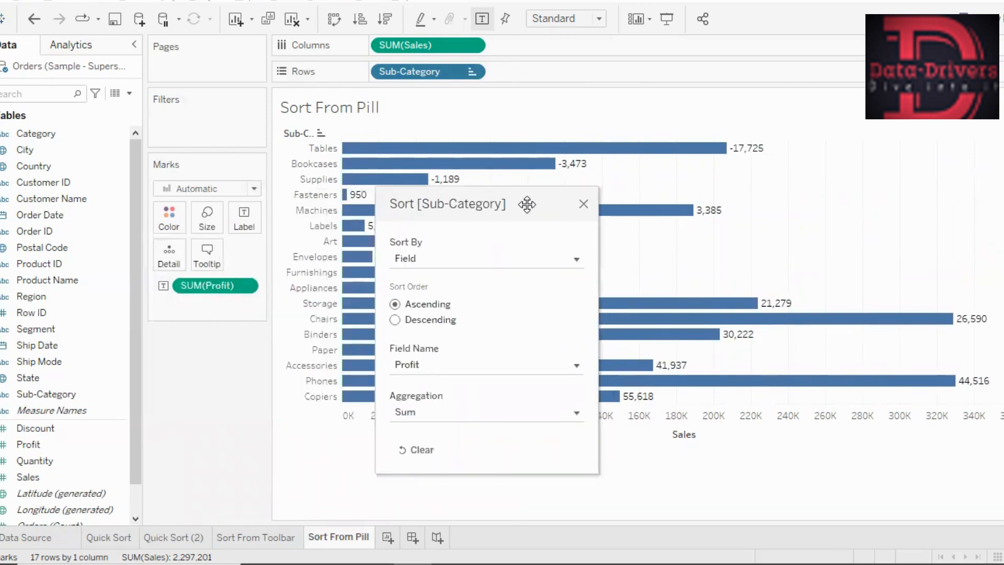
pyautogui.moveTo(527, 204); pyautogui.dragTo(704, 88)
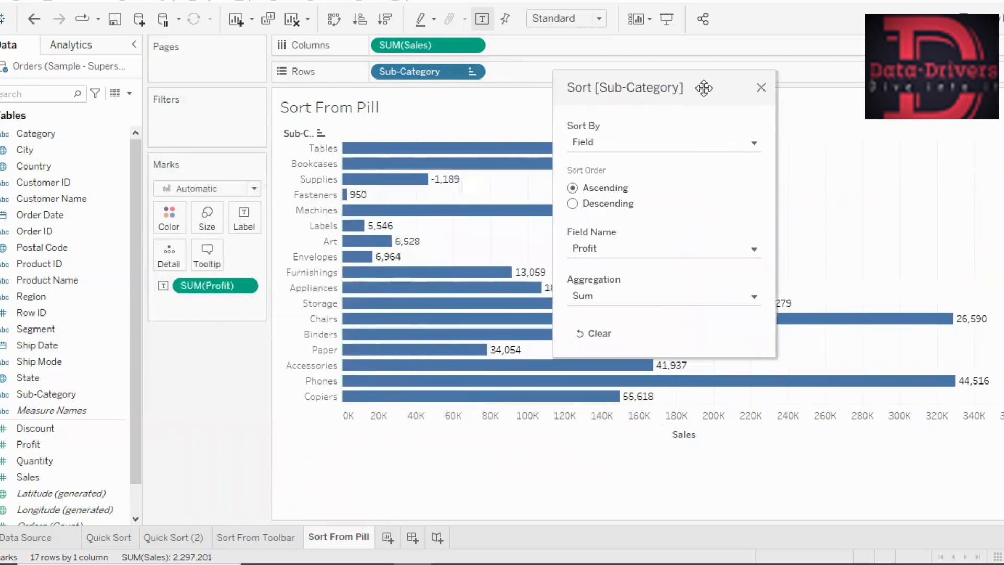
# - Sort the sub-categories by Quantity in descending order and close the sort settings
pyautogui.click(758, 248)
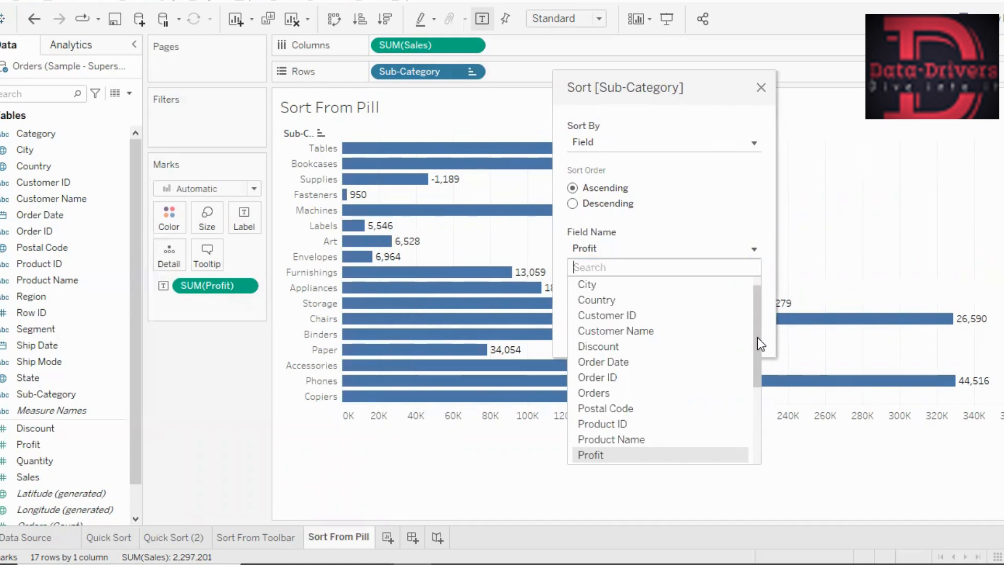
pyautogui.moveTo(758, 337); pyautogui.dragTo(758, 409)
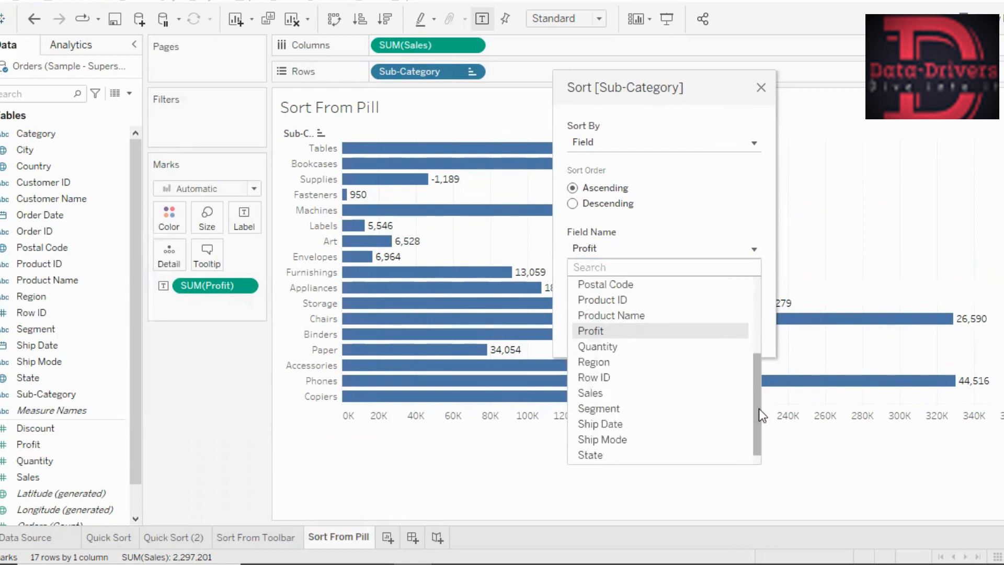
pyautogui.click(592, 349)
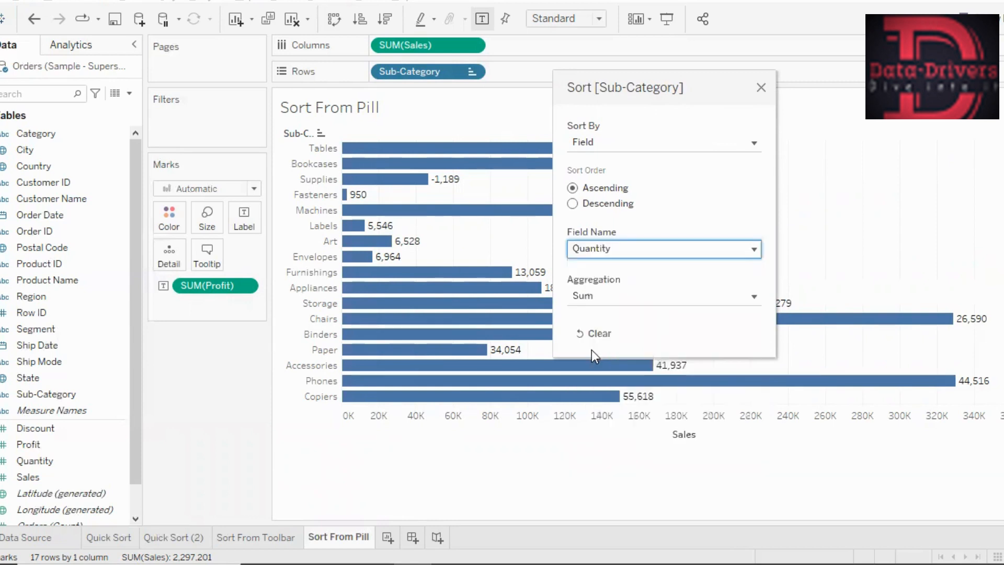
pyautogui.click(573, 204)
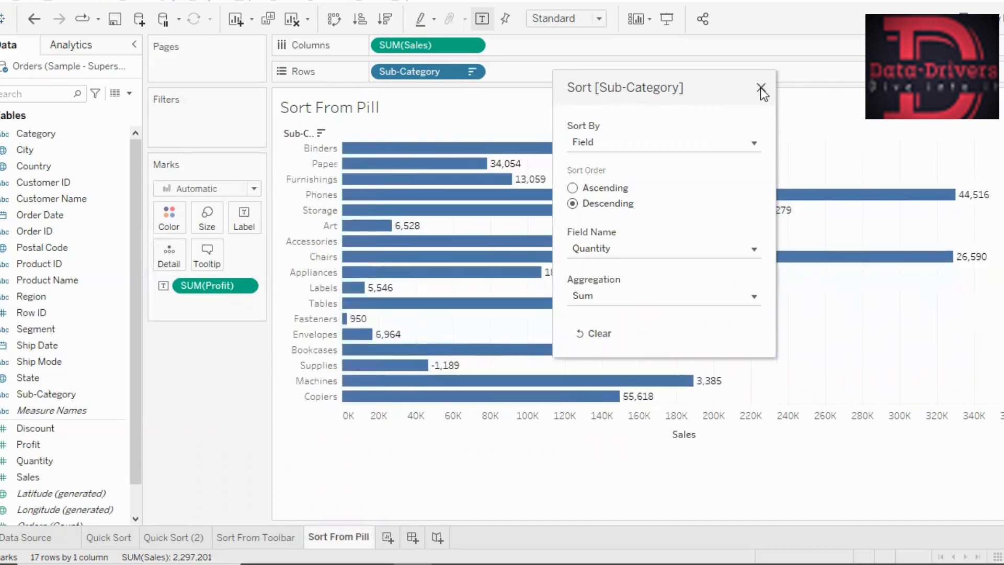
pyautogui.click(760, 87)
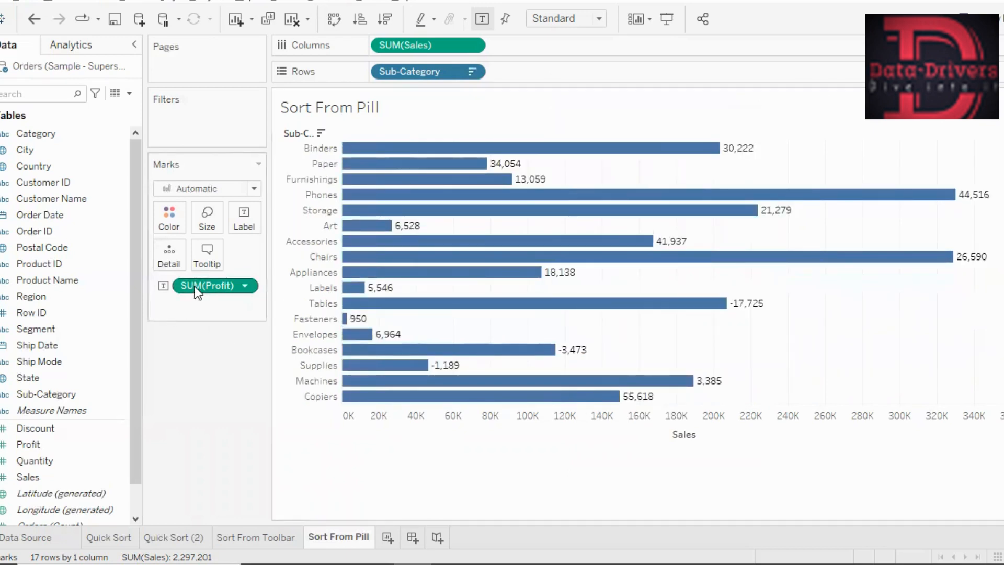
# - Remove the Profit label from the marks and label the bars with Quantity
pyautogui.moveTo(195, 287); pyautogui.dragTo(182, 383)
pyautogui.click(55, 461)
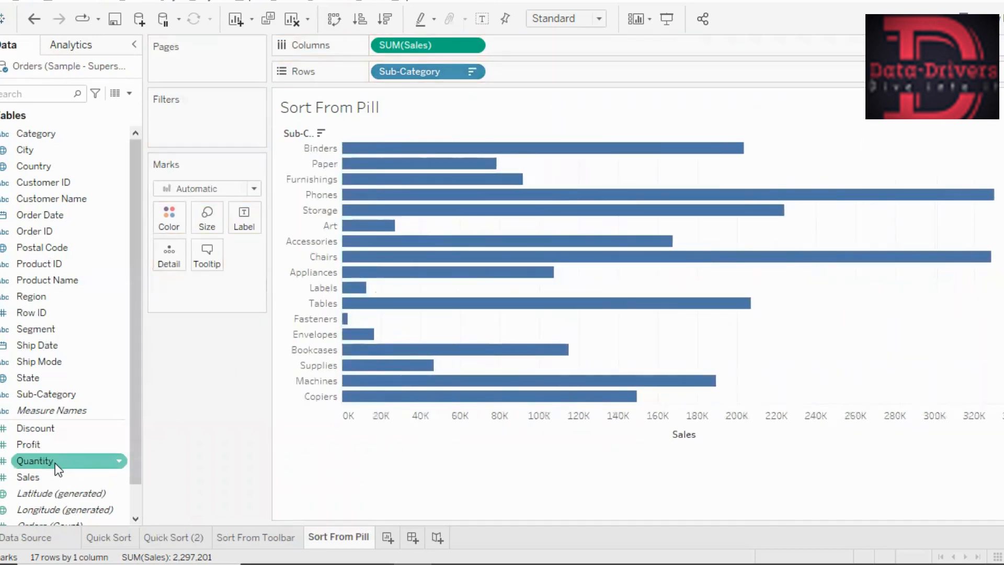
pyautogui.moveTo(55, 463); pyautogui.dragTo(256, 227)
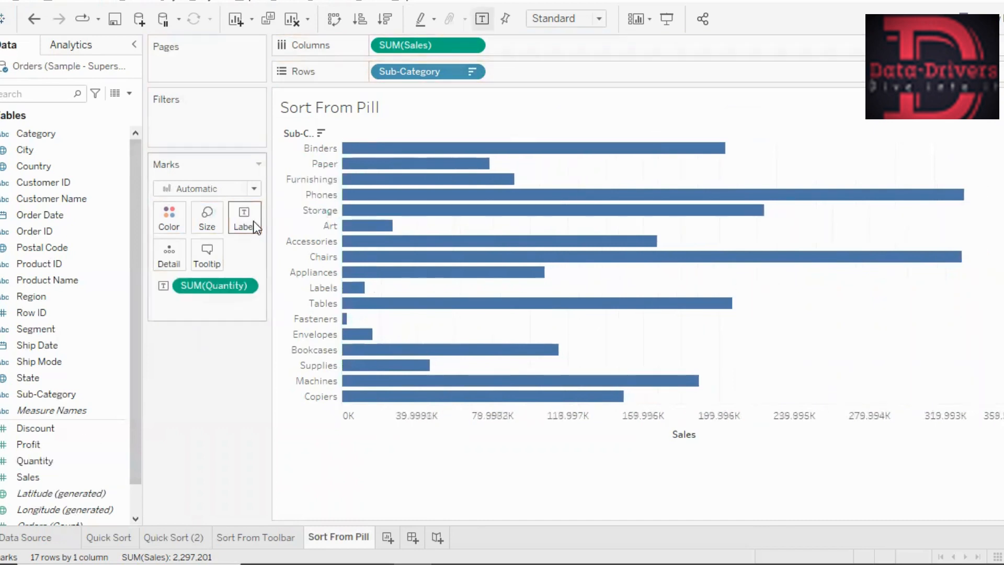
pyautogui.moveTo(740, 154)
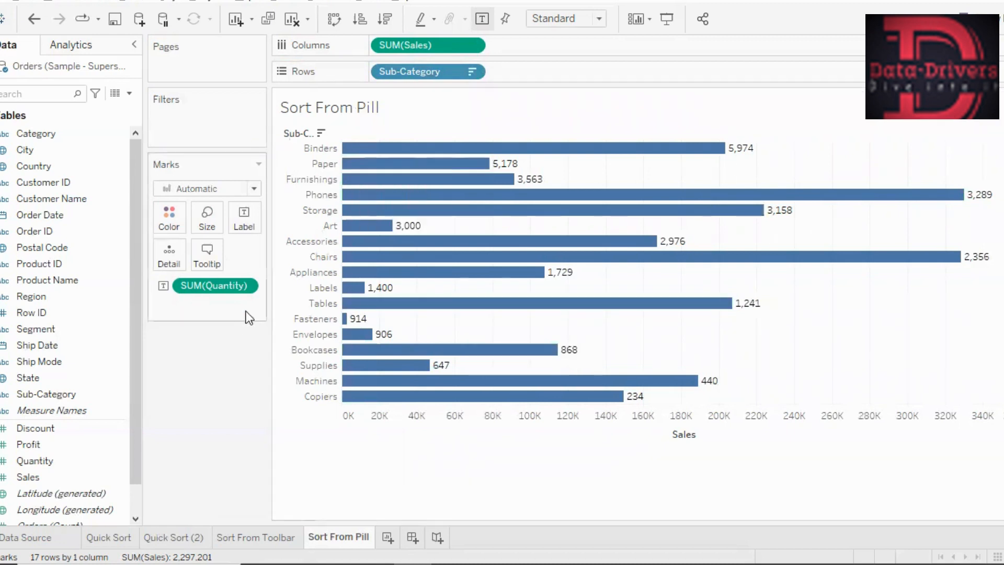
# - Reopen the Sub-Category sort settings and switch the sort method from Field to Manual
pyautogui.click(472, 72)
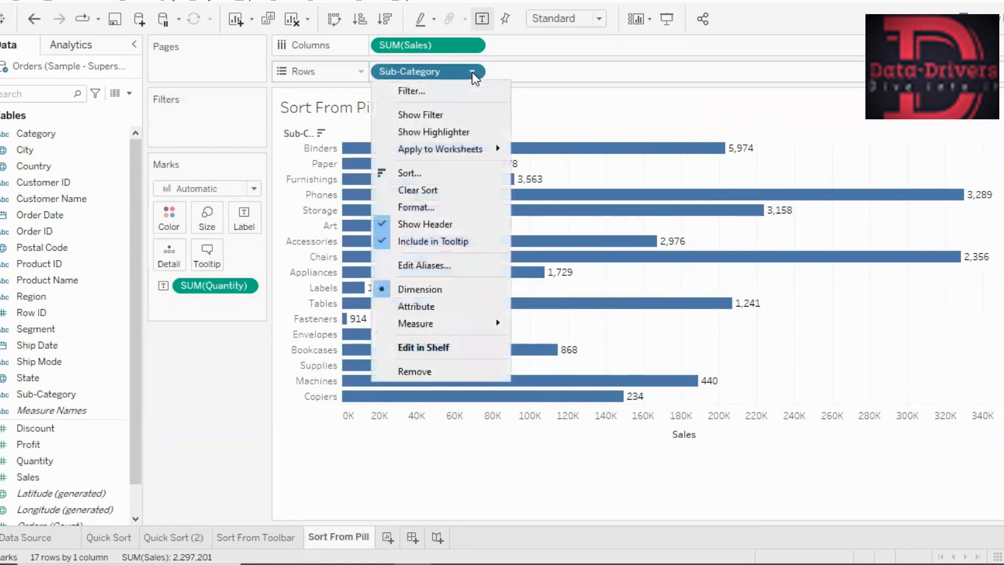
pyautogui.click(414, 173)
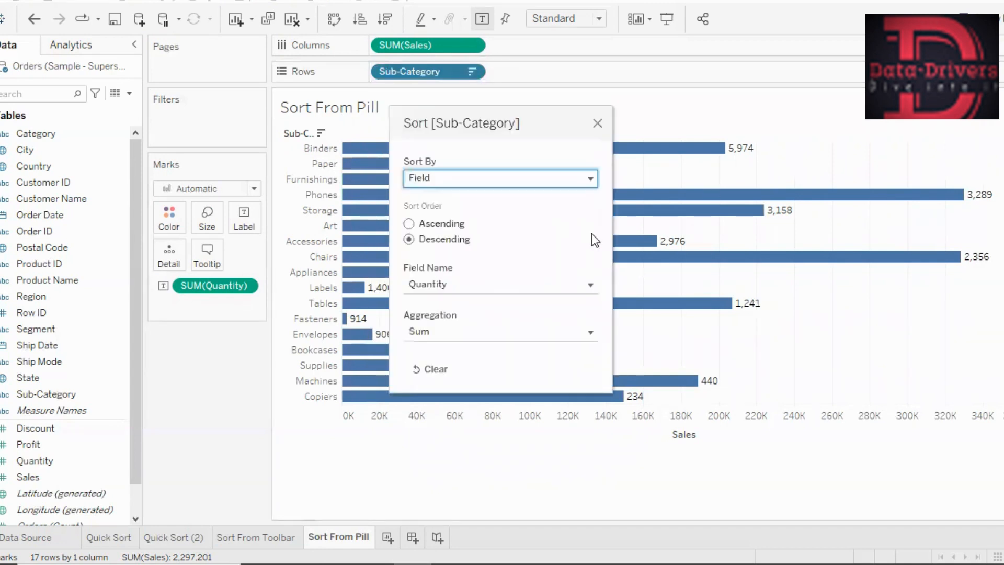
pyautogui.click(588, 179)
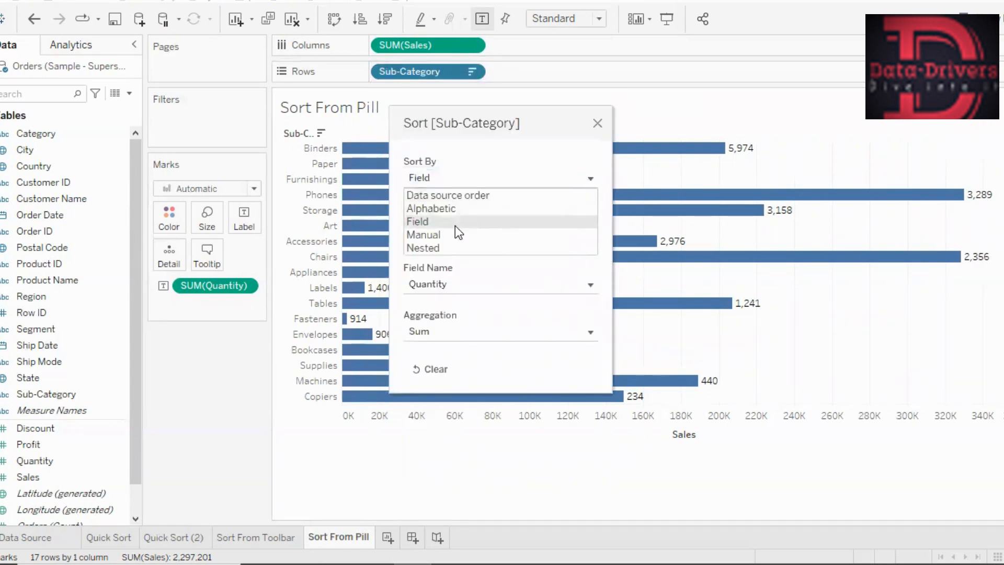
pyautogui.click(435, 236)
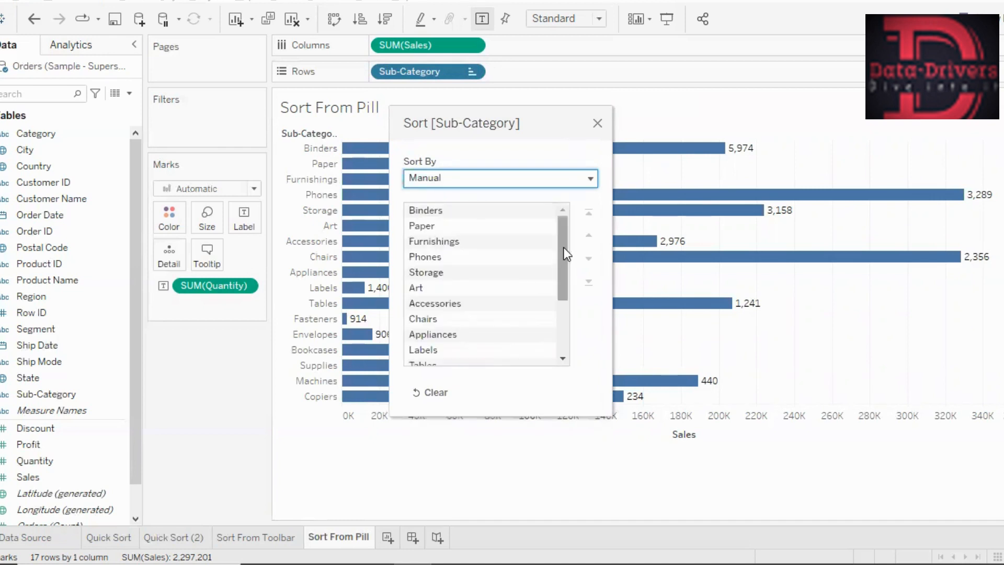
pyautogui.moveTo(559, 239)
pyautogui.mouseDown()
pyautogui.moveTo(560, 326)
pyautogui.moveTo(568, 241)
pyautogui.mouseUp()
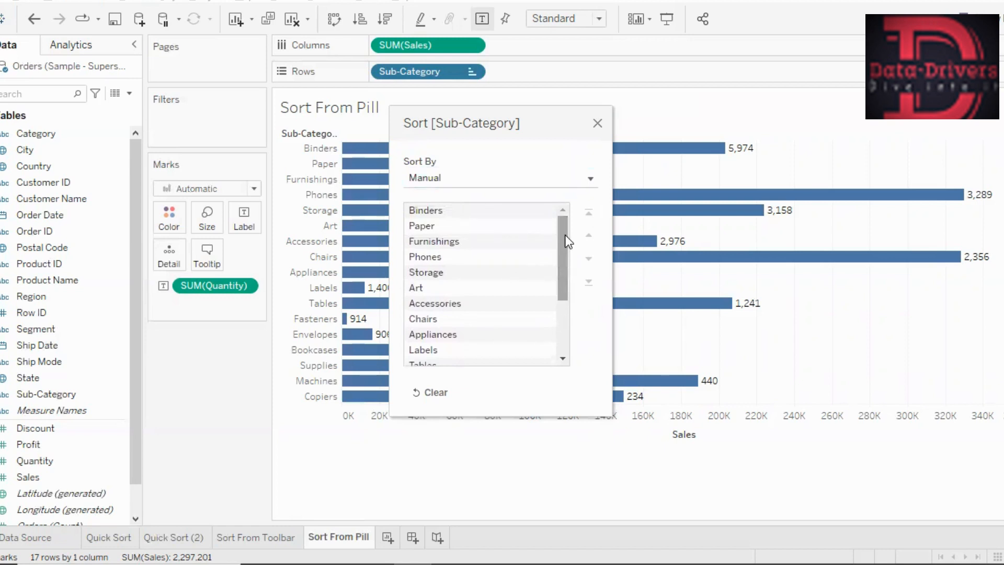
# - Move Phones and after it Paper to the first position of the manual sub-category order
pyautogui.click(437, 255)
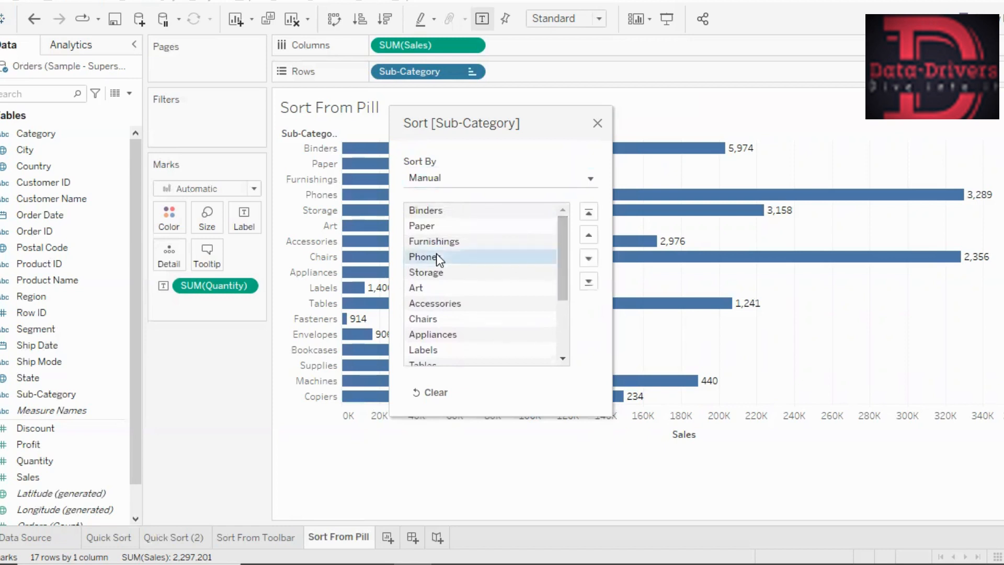
pyautogui.click(589, 211)
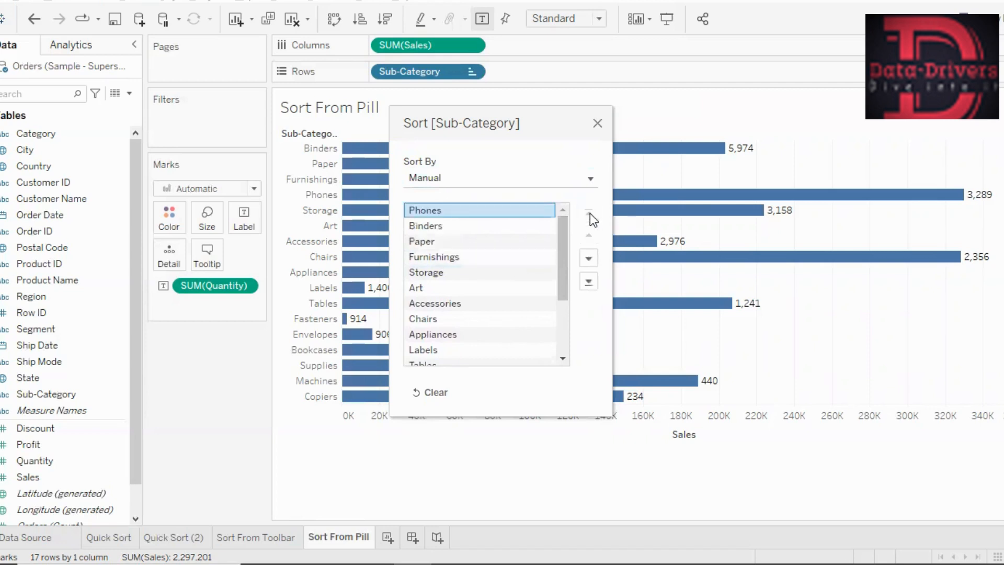
pyautogui.click(422, 240)
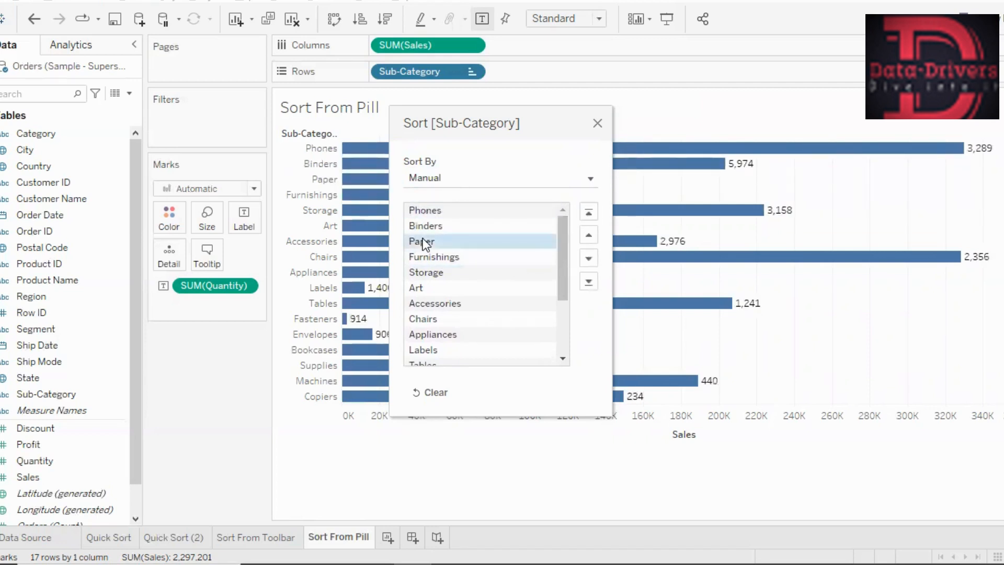
pyautogui.click(588, 213)
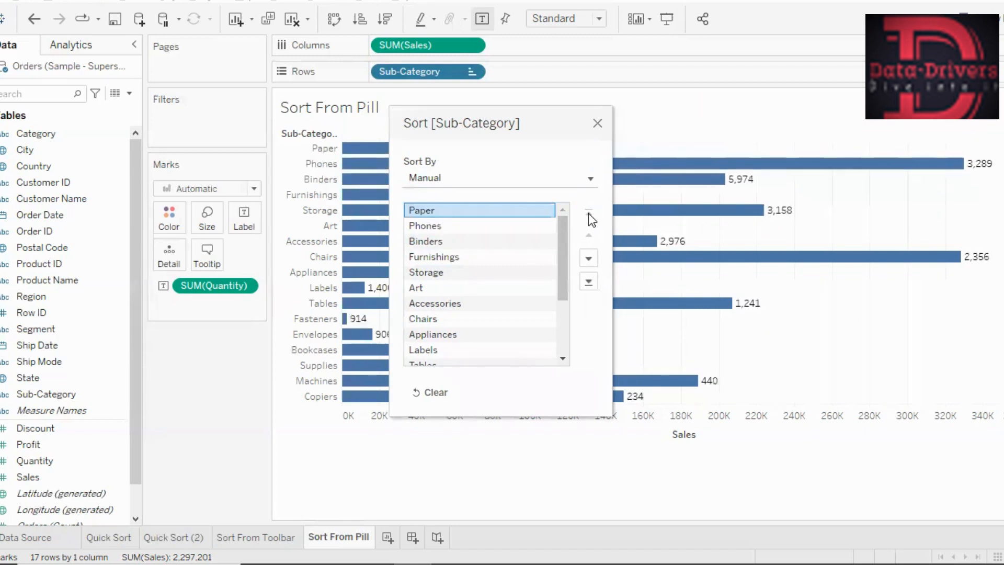
# - Move Binders and Furnishings each up one place, above Phones, and move the sort dialog off the bars
pyautogui.click(421, 246)
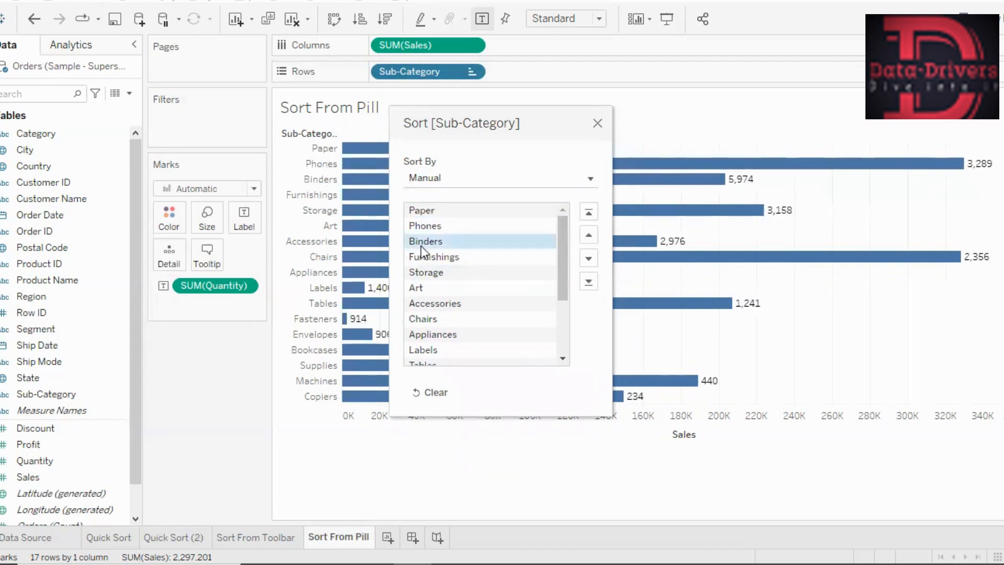
pyautogui.click(584, 234)
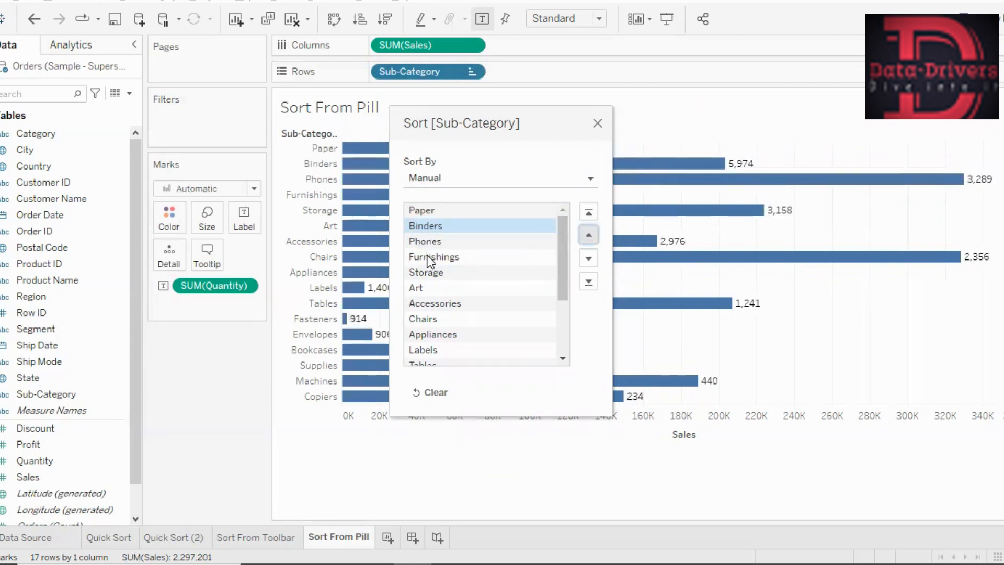
pyautogui.click(430, 258)
pyautogui.click(585, 238)
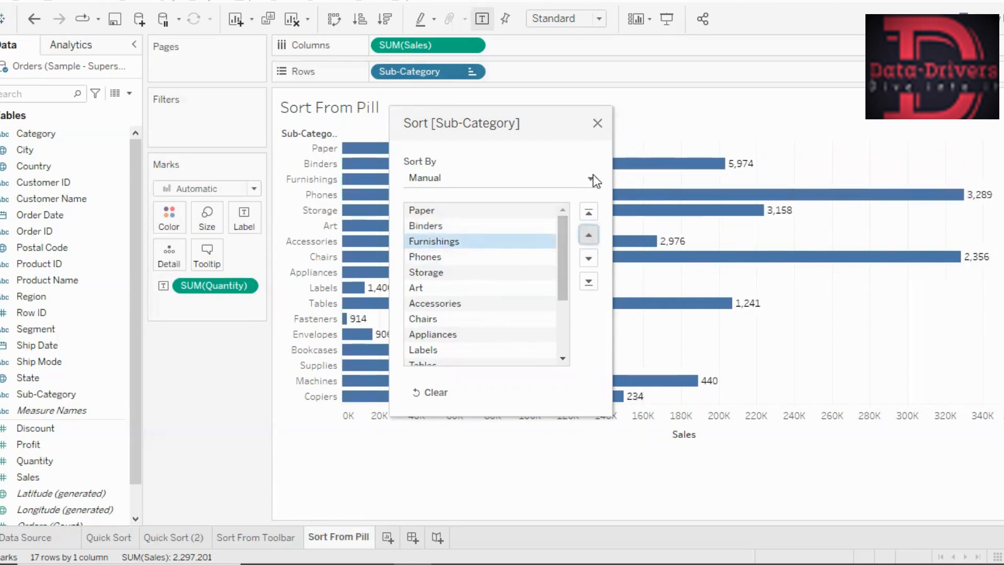
pyautogui.moveTo(555, 130); pyautogui.dragTo(895, 115)
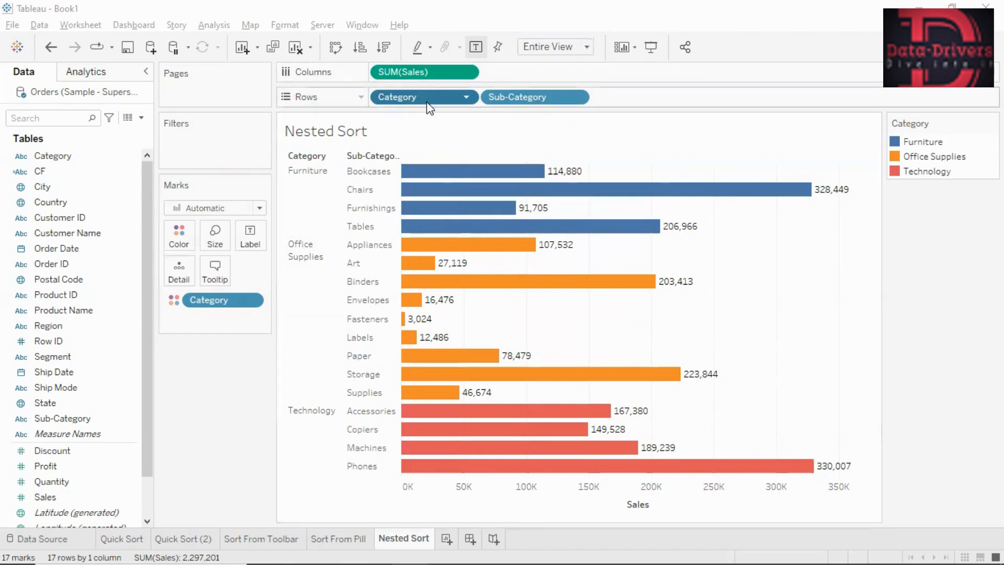
# - Try sorting the categories by Sales in descending and ascending order, and clear the Category sort
pyautogui.click(384, 58)
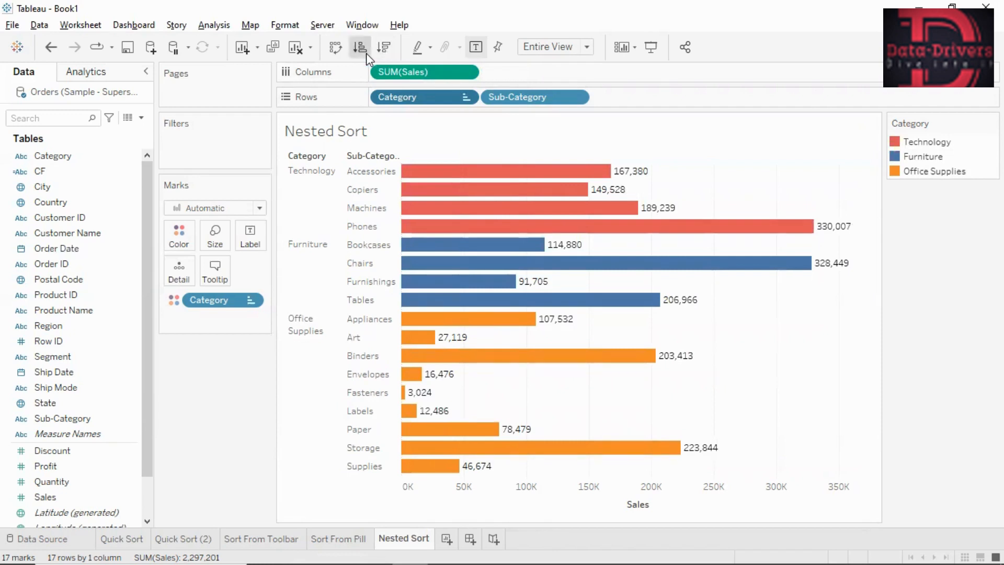
pyautogui.click(366, 52)
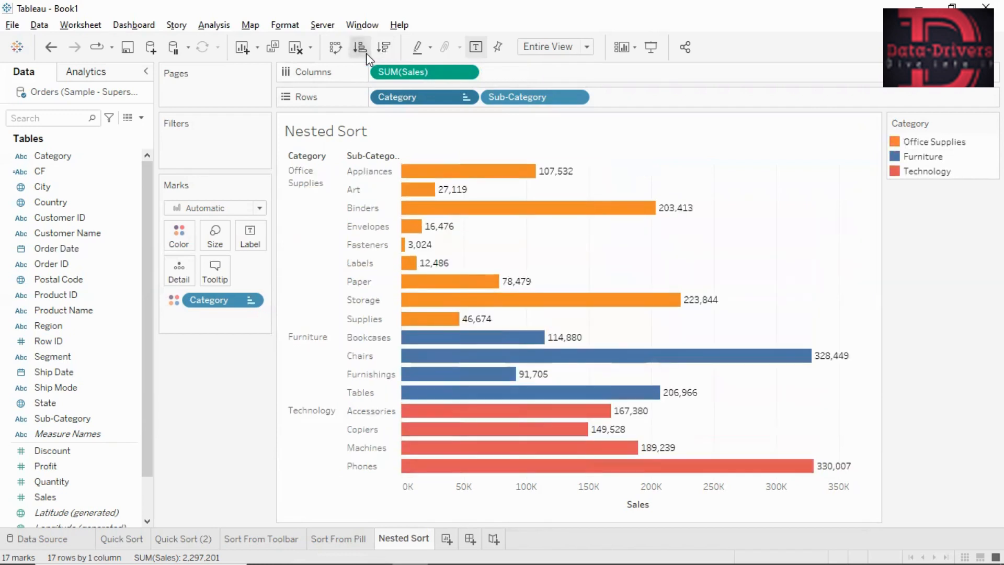
pyautogui.click(468, 97)
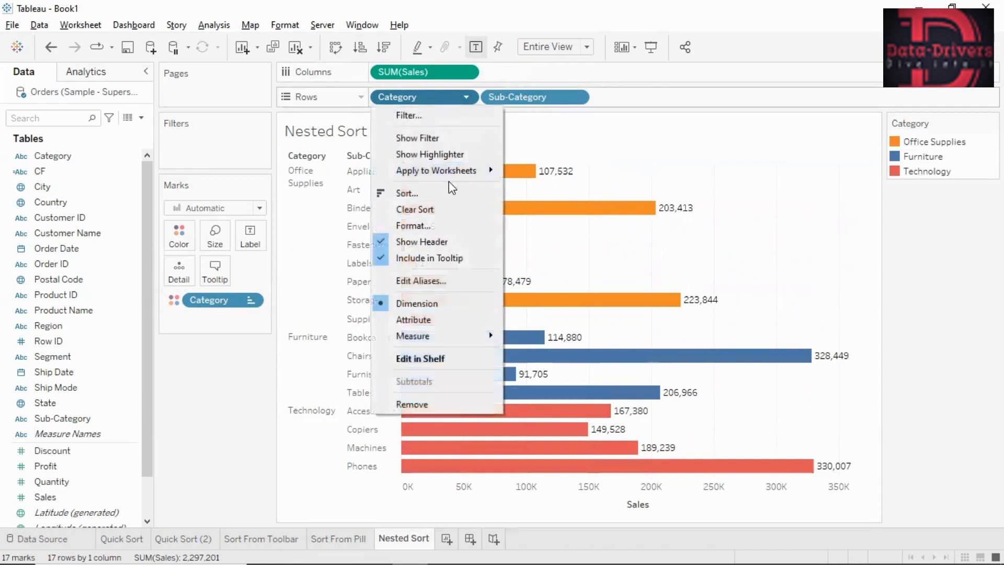
pyautogui.click(420, 210)
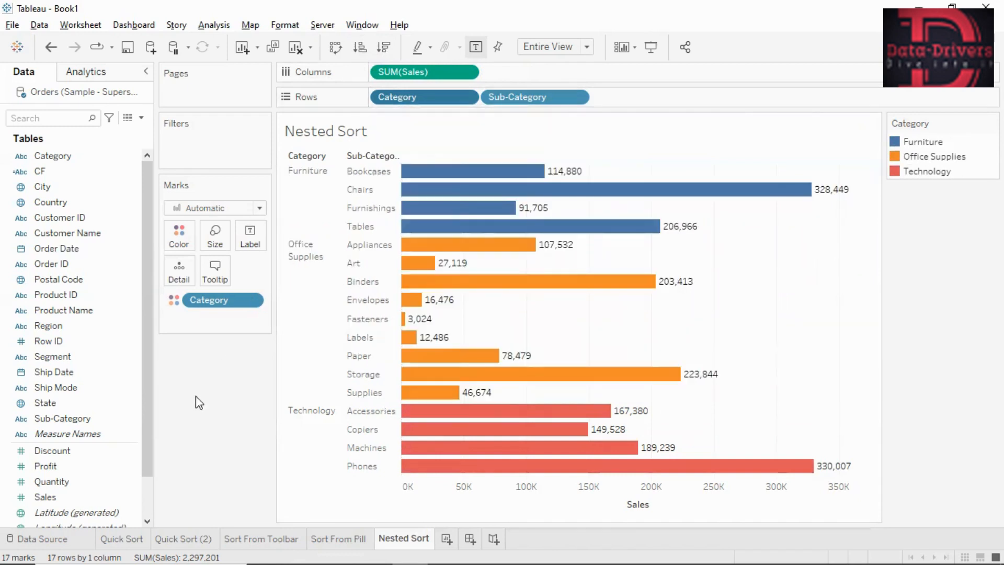
# - Open the calculated field CF to examine how it combines Category and Sub-Category, and close the editor without changes
pyautogui.click(133, 175)
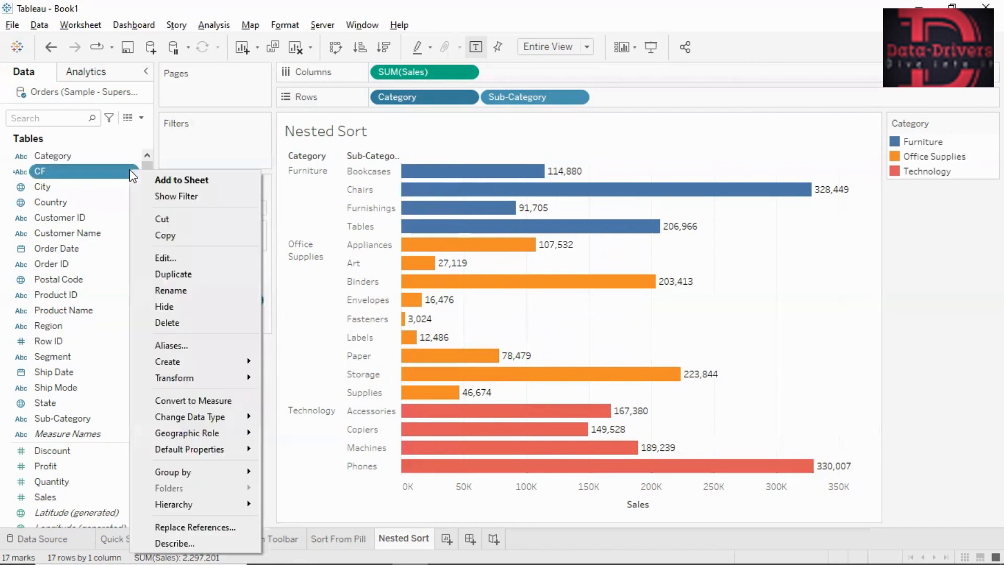
pyautogui.click(163, 258)
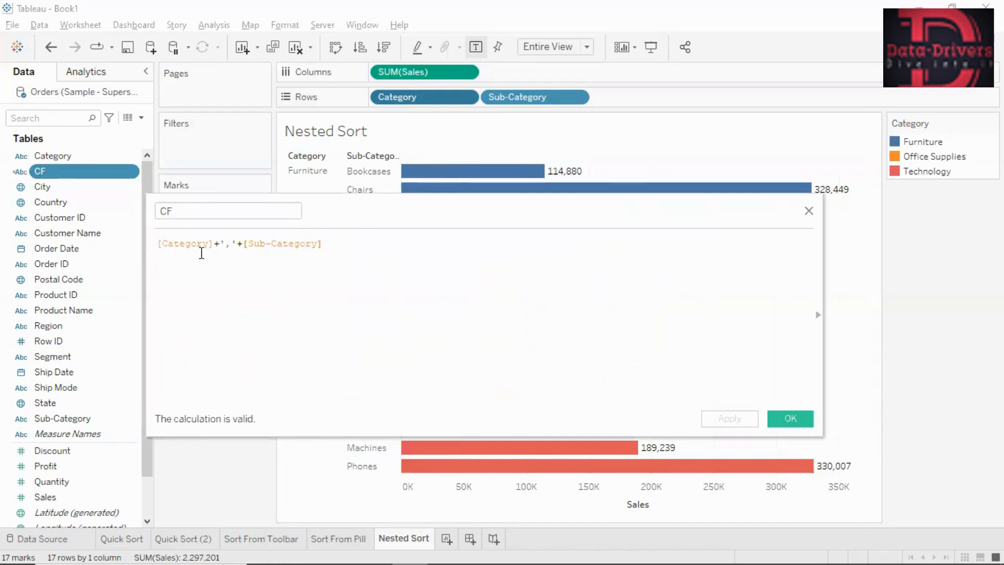
pyautogui.click(809, 211)
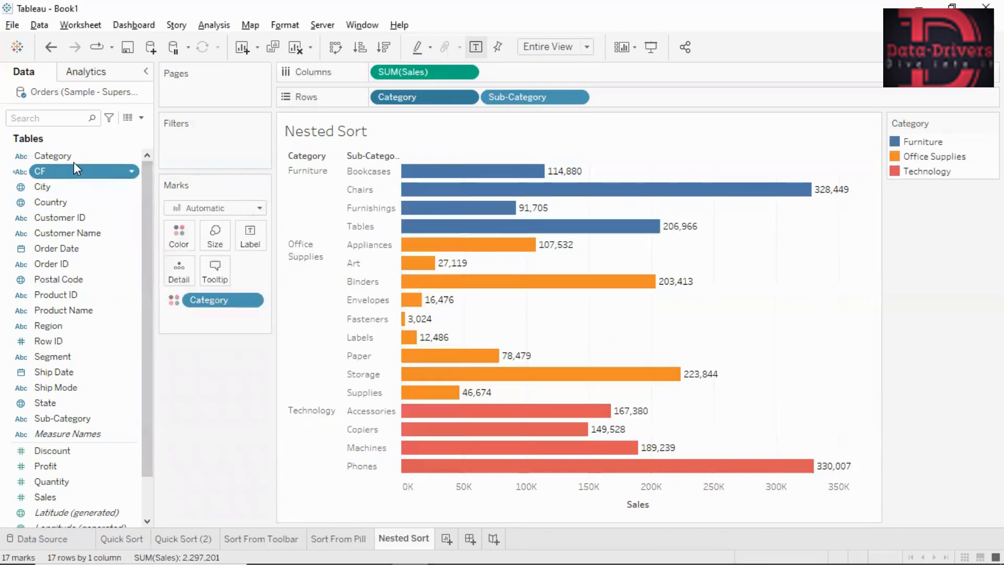
# - Place CF between Category and Sub-Category in the rows and give it a nested descending sort by the sum of Sales
pyautogui.moveTo(74, 163); pyautogui.dragTo(487, 110)
pyautogui.moveTo(486, 106); pyautogui.dragTo(486, 106)
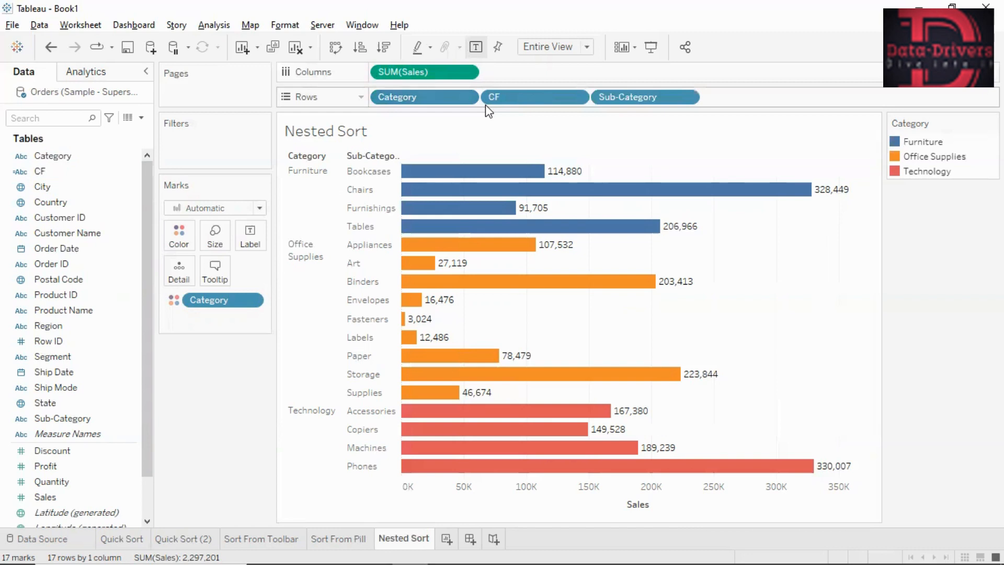
pyautogui.click(577, 99)
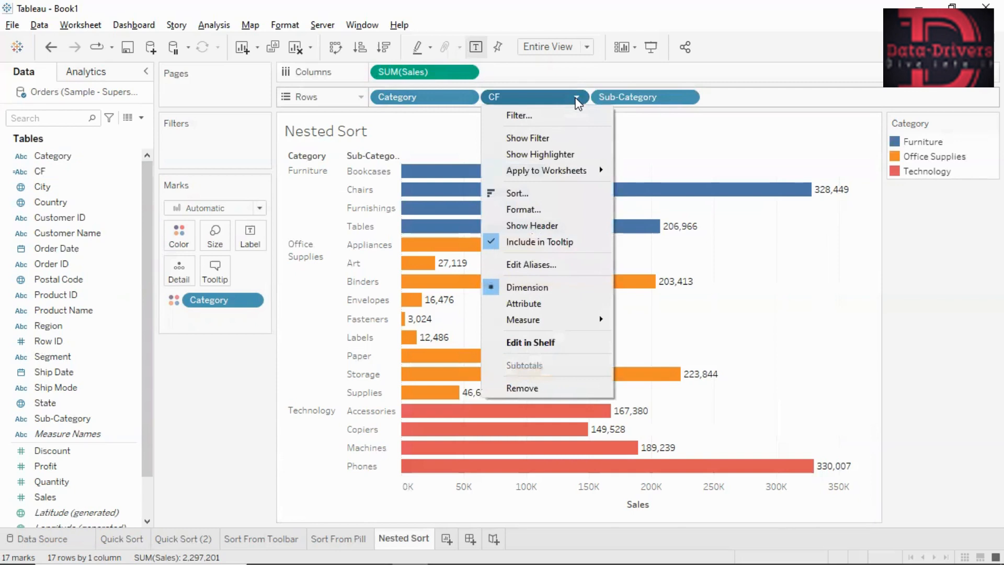
pyautogui.click(518, 194)
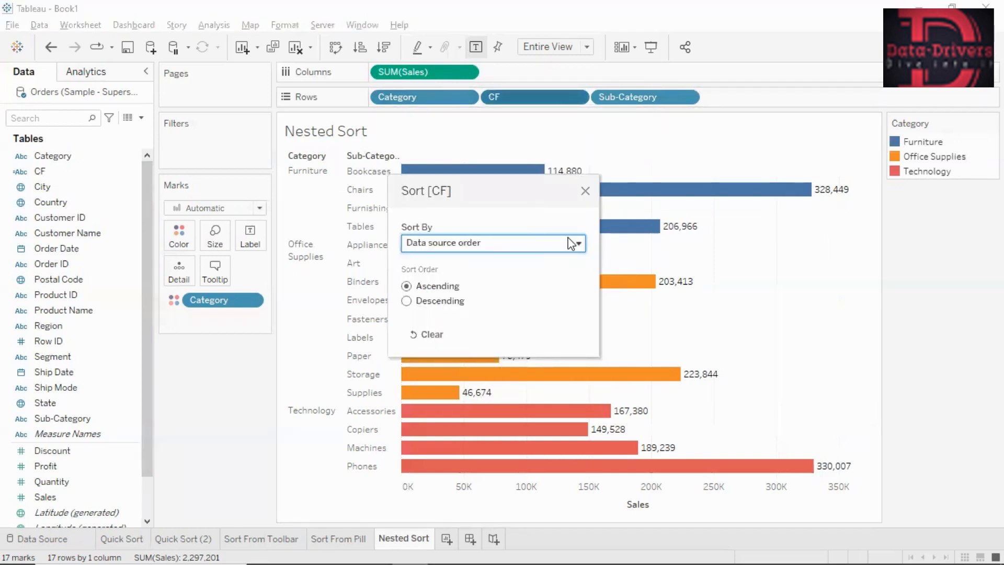
pyautogui.click(571, 245)
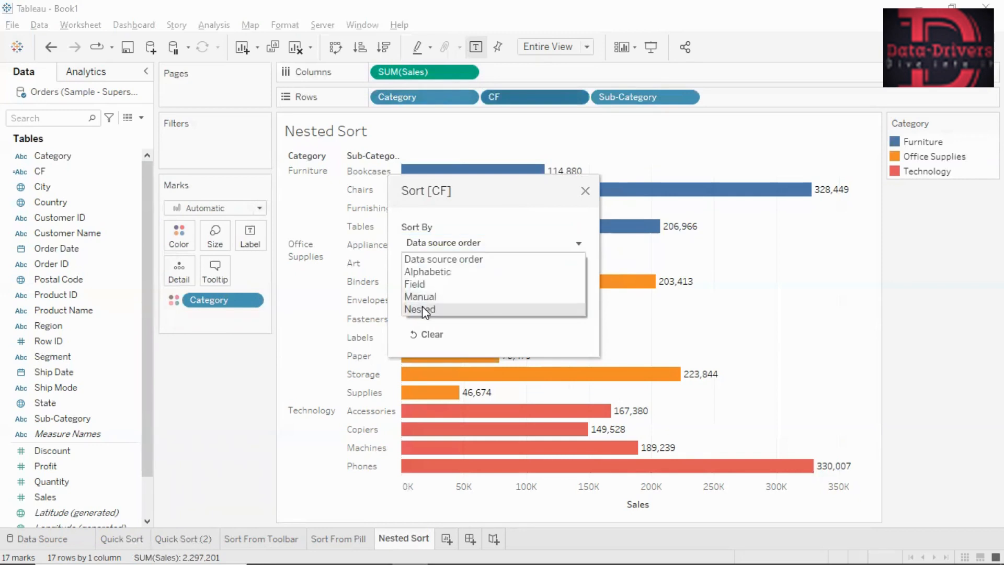
pyautogui.click(422, 309)
pyautogui.click(457, 300)
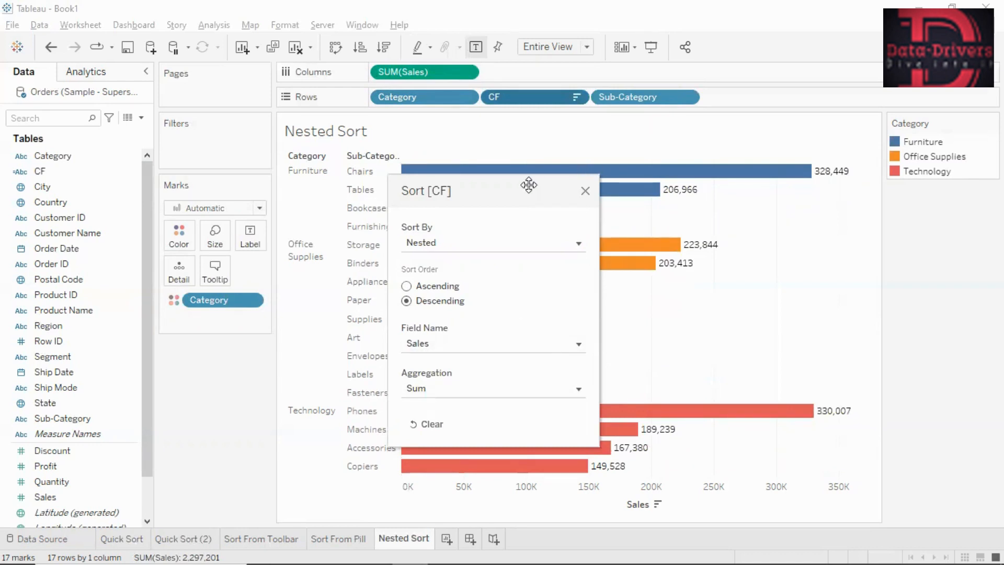
pyautogui.moveTo(789, 288); pyautogui.dragTo(980, 227)
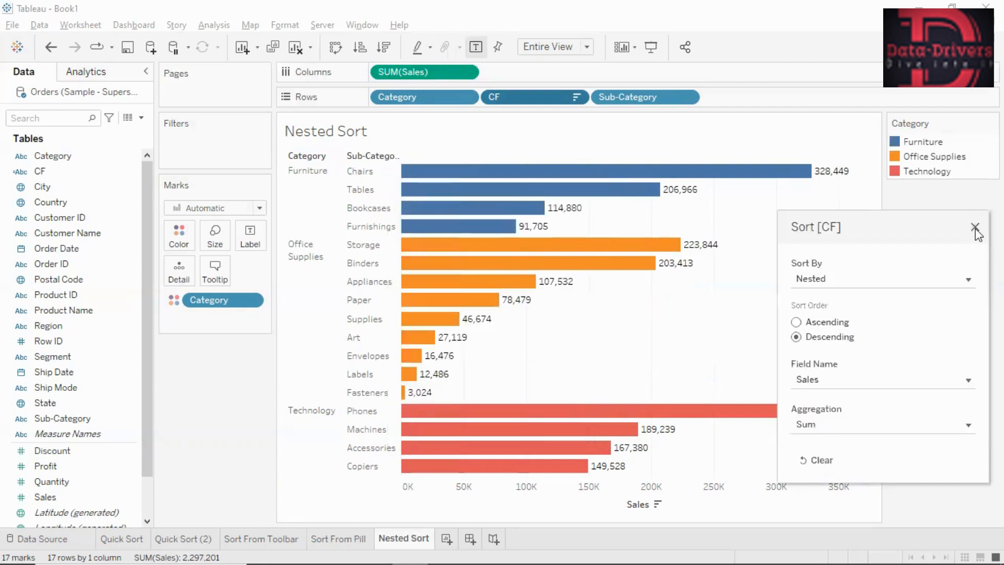
pyautogui.click(976, 229)
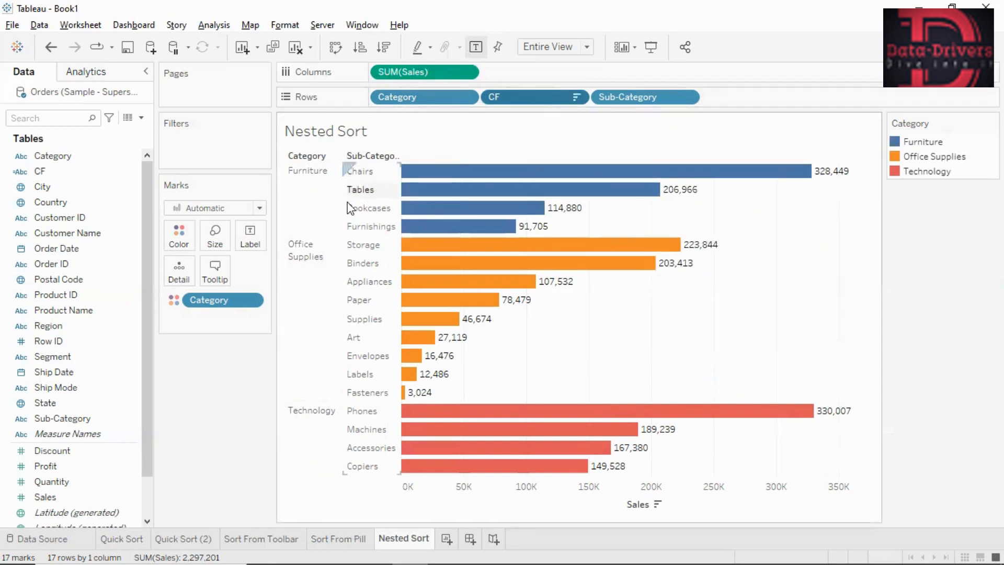
# - Show the CF header in the chart to check its combined category labels, and hide it again
pyautogui.click(577, 98)
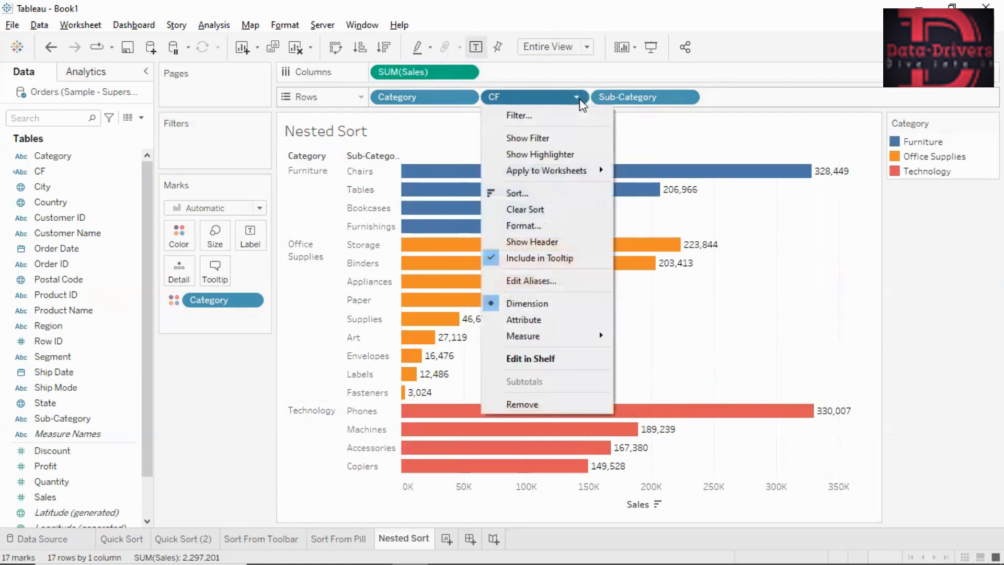
pyautogui.click(531, 240)
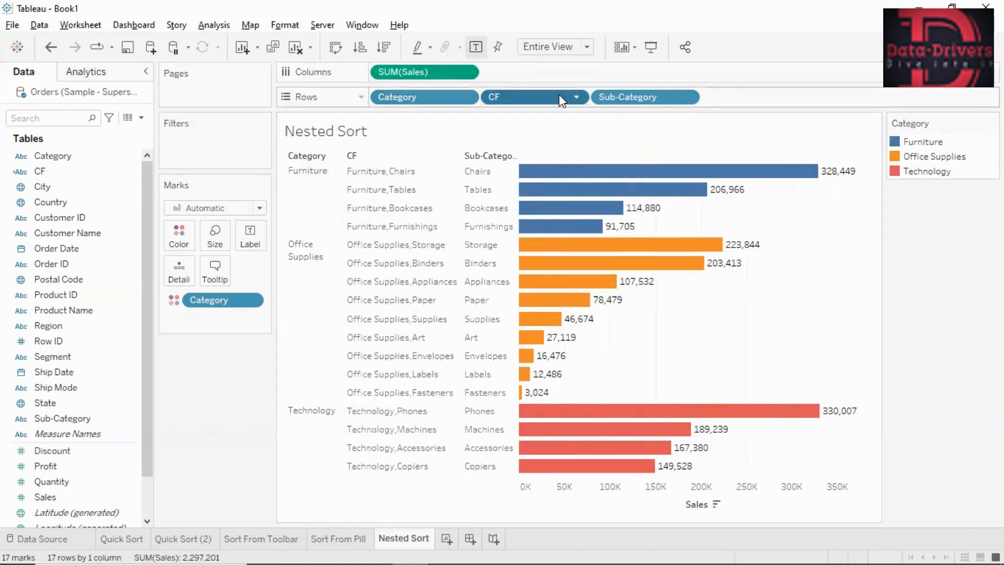
pyautogui.click(576, 98)
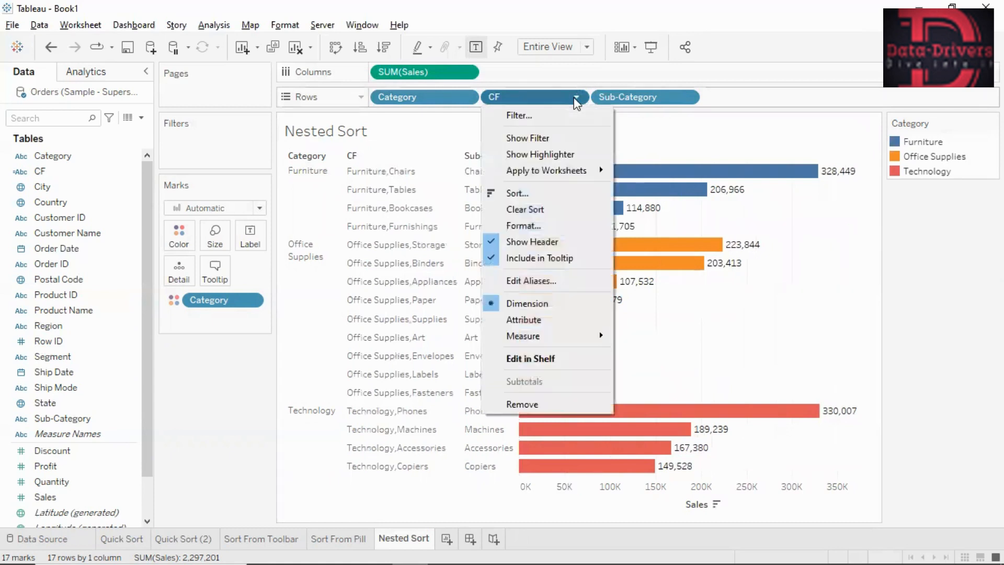
pyautogui.click(503, 243)
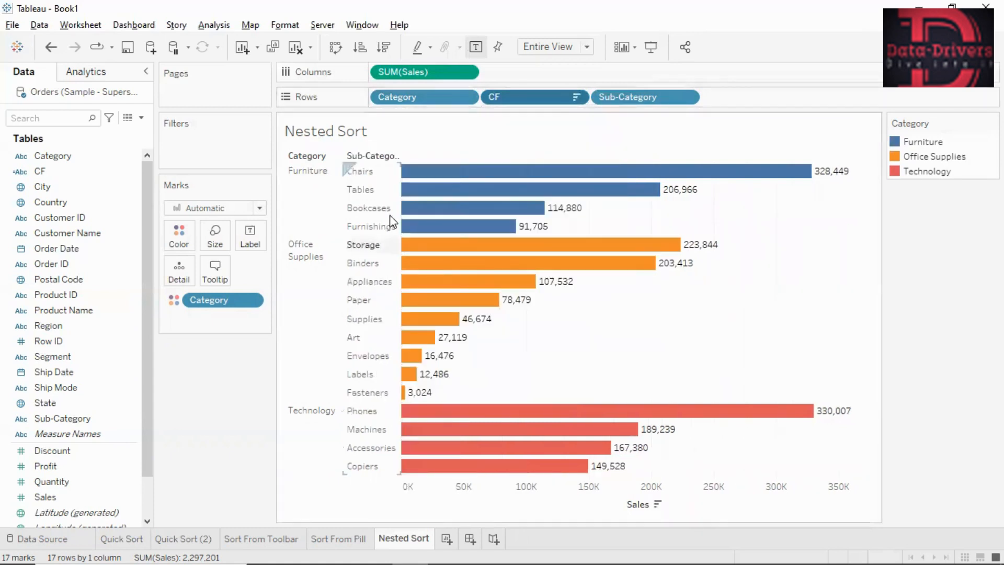
# - Change the nested Sales sort of CF to ascending order and close the sort settings
pyautogui.click(576, 98)
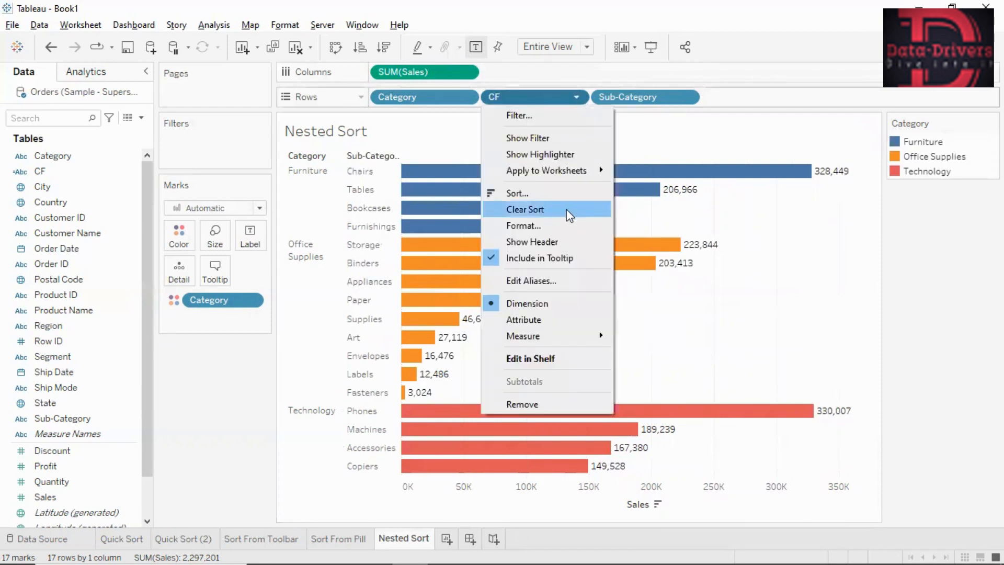
pyautogui.click(542, 194)
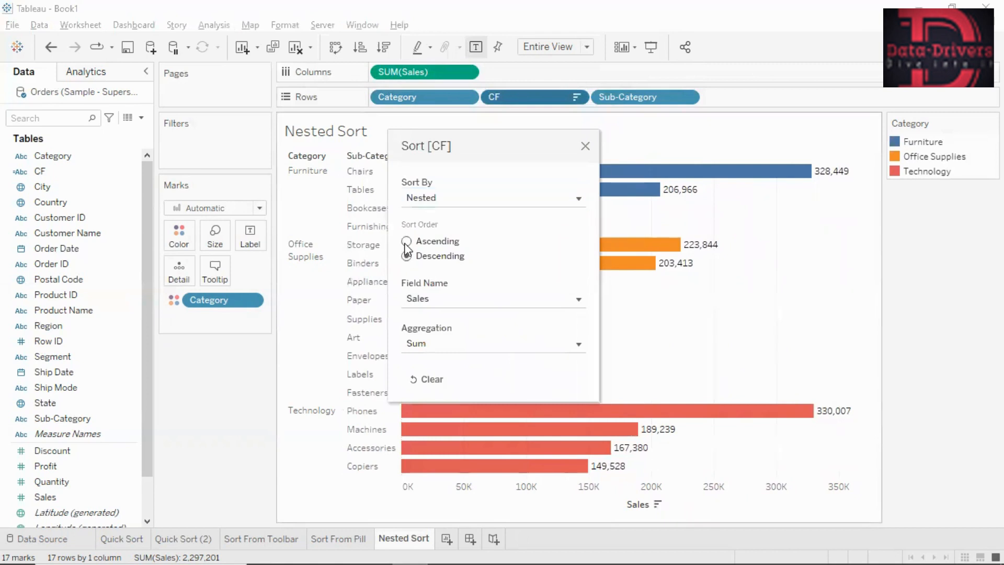
pyautogui.click(407, 241)
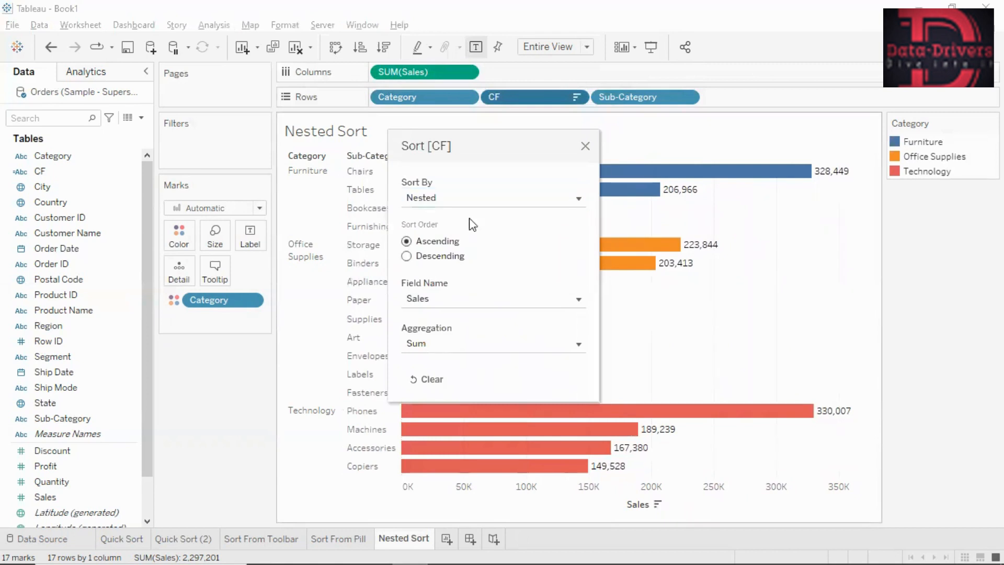
pyautogui.click(586, 146)
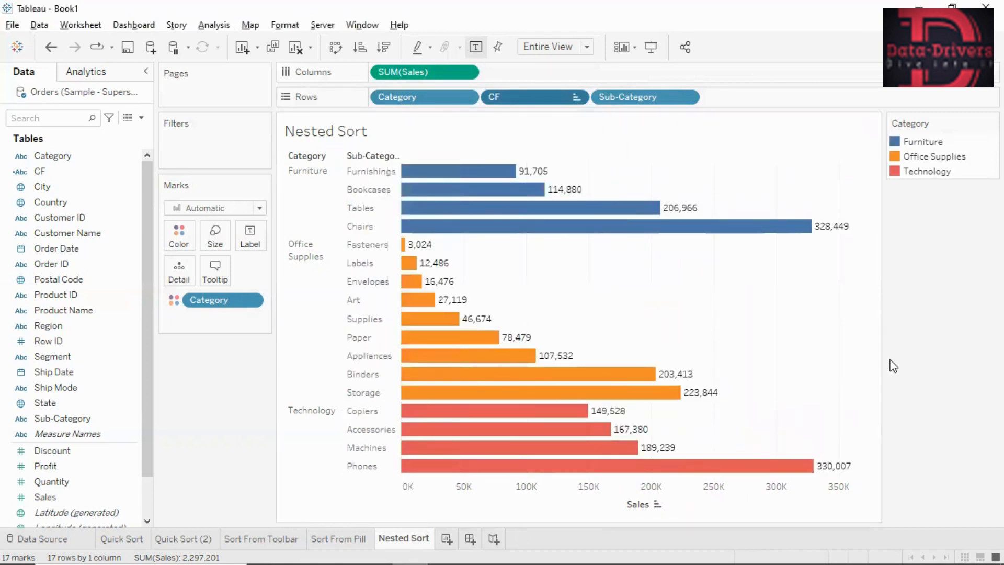